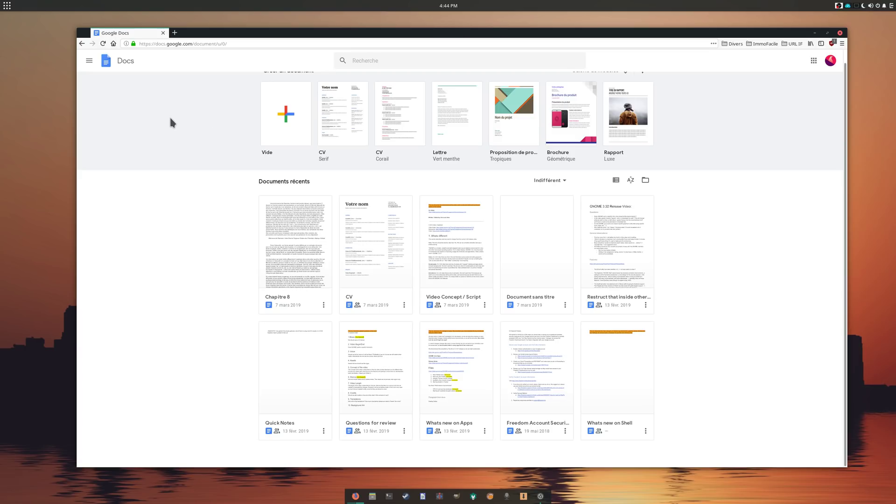
- Go from the Docs home page to the Sheets home page, then to Slides
click(88, 63)
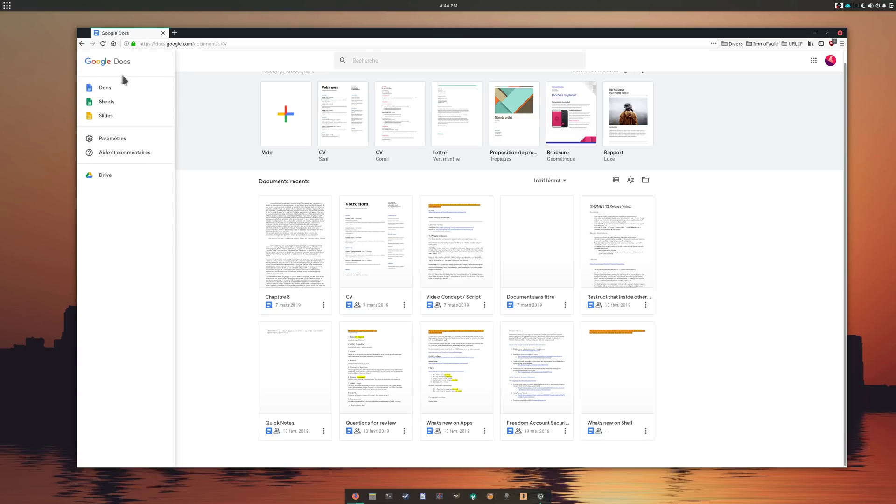
click(120, 102)
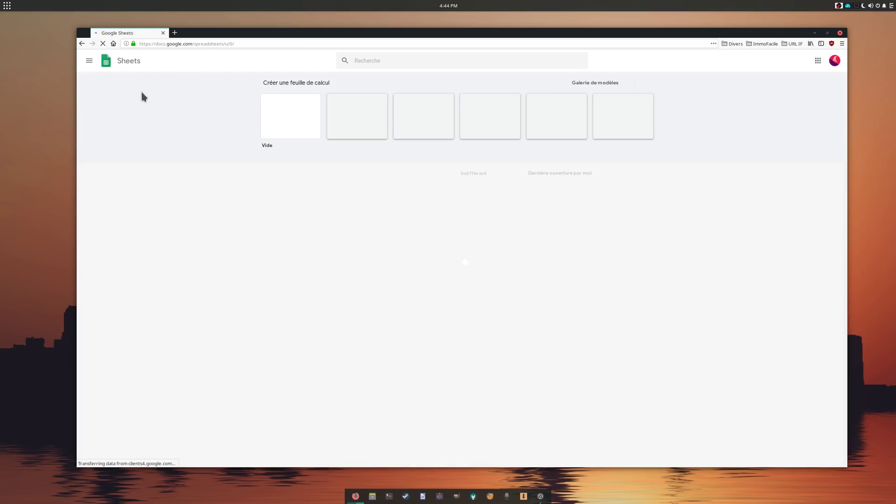
click(86, 61)
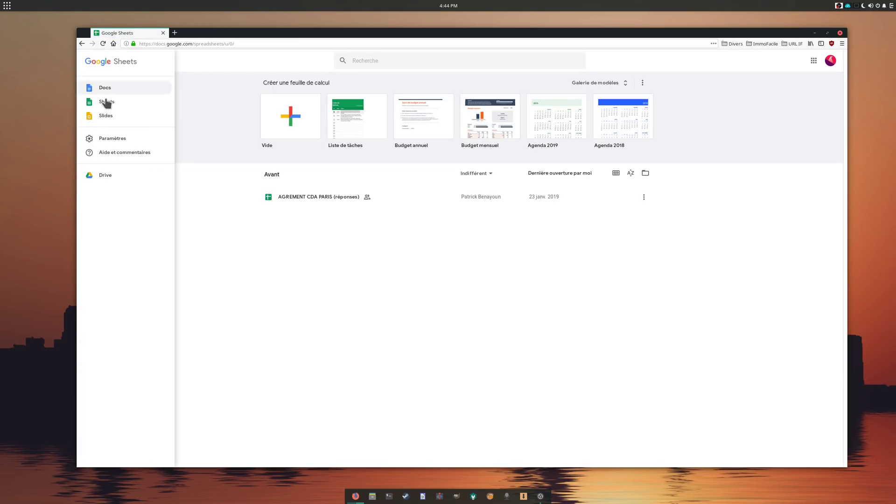
click(108, 119)
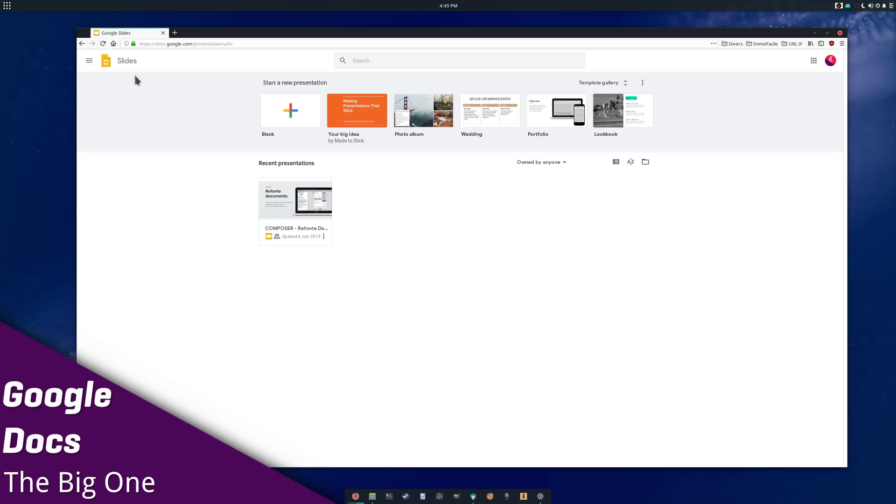
click(89, 61)
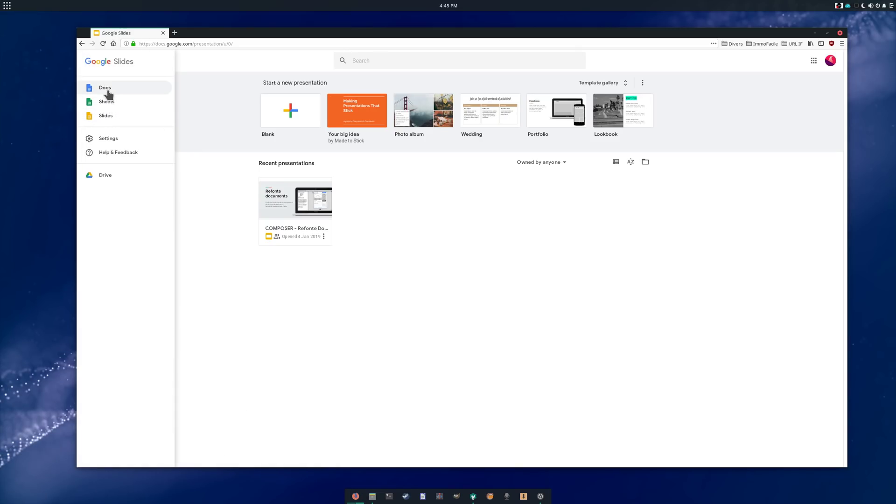
- Start a Project proposal document from its template, browse Get add-ons, and comment 'THis template looks pretty good.'
click(105, 87)
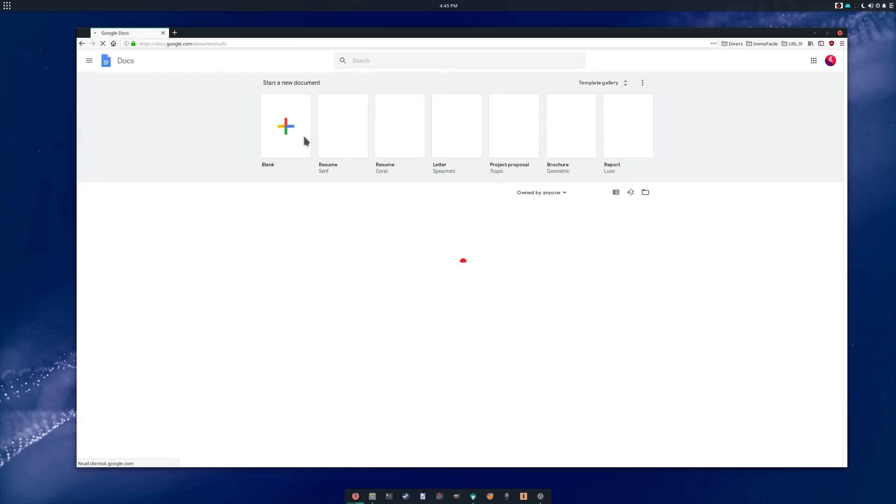
click(285, 127)
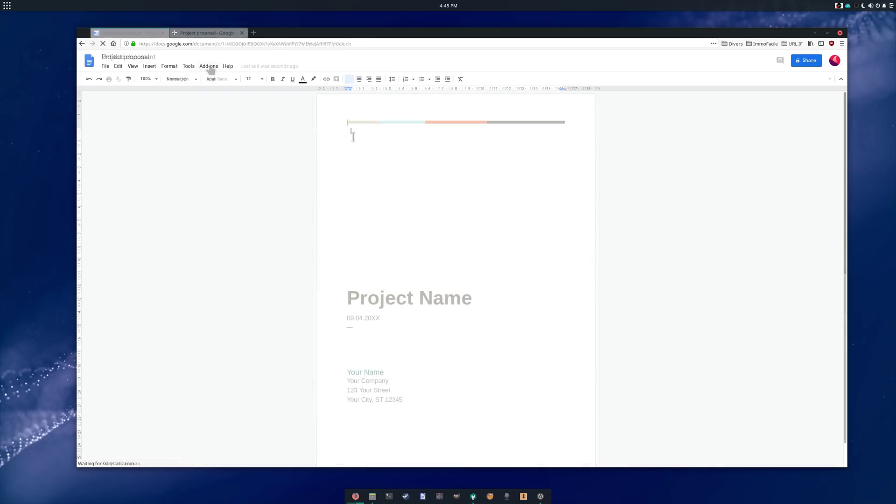
click(208, 65)
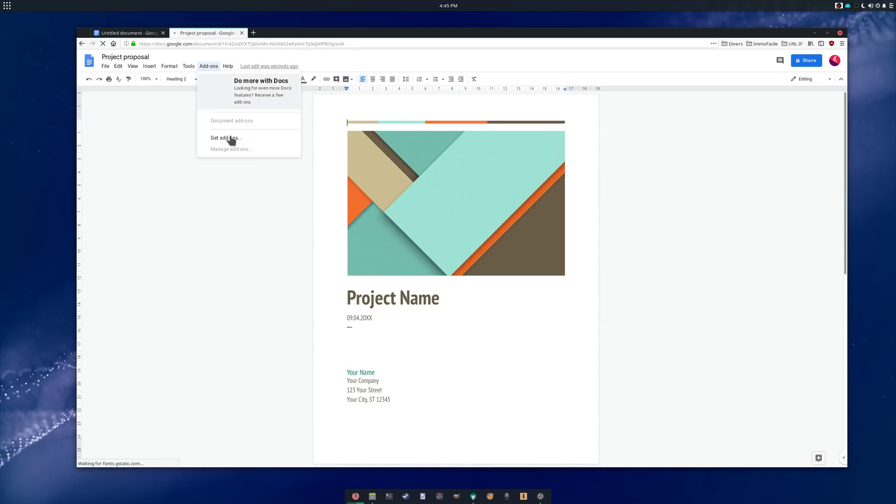
click(222, 138)
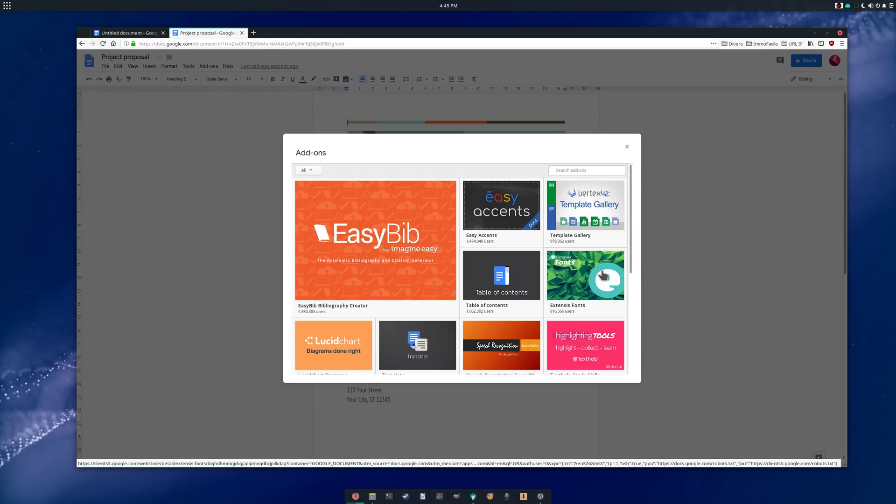
scroll(631, 179, down, 1)
scroll(631, 178, down, 3)
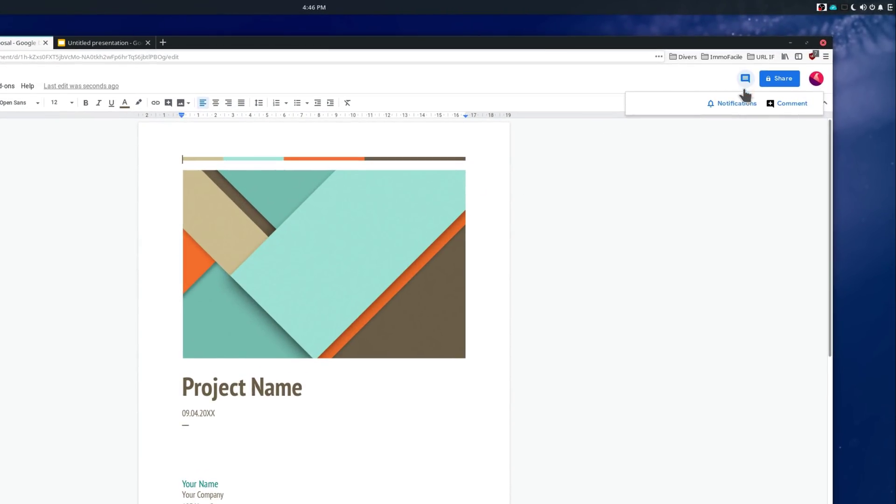
click(798, 96)
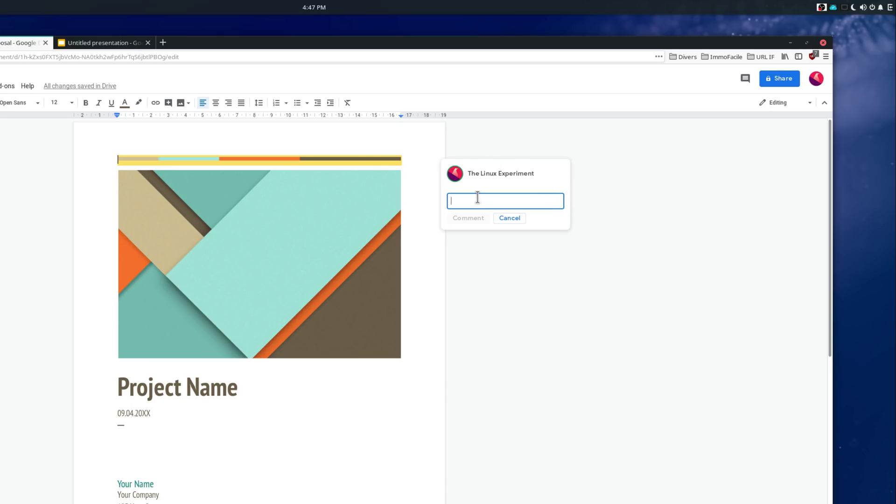
text(THis template looks pretty good.)
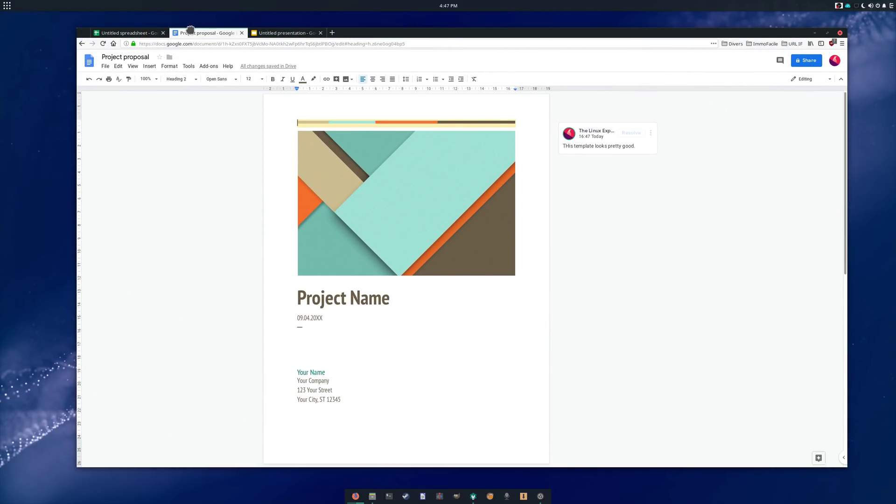
- Drag the Project proposal tab to first place and check the spreadsheet and presentation tabs
drag(190, 29, 124, 34)
click(224, 35)
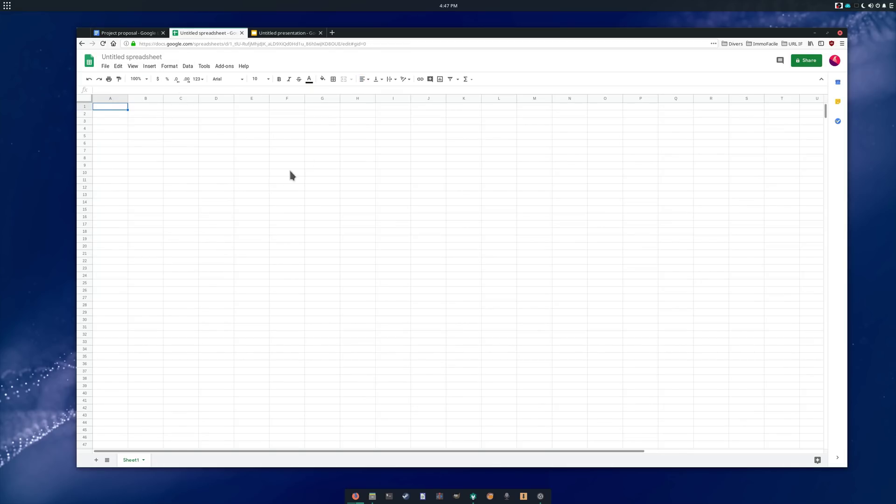
click(283, 33)
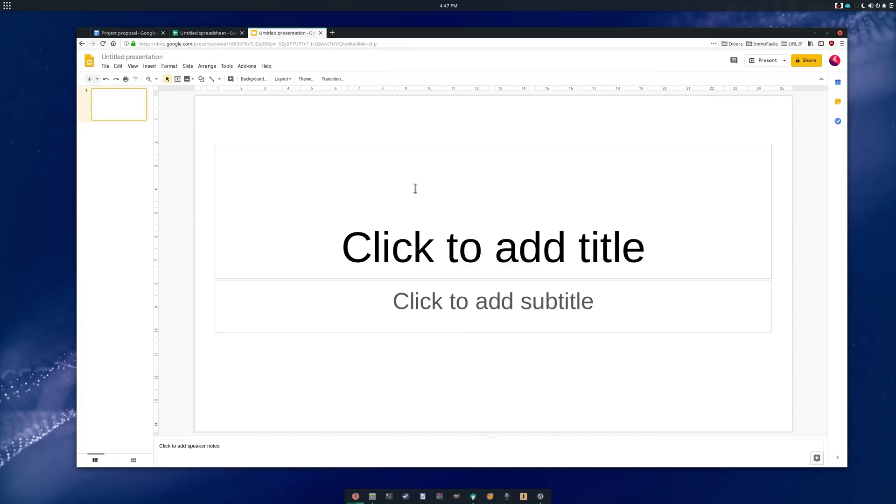
- Back in Project proposal, show the File > Download as formats, including PDF
click(126, 32)
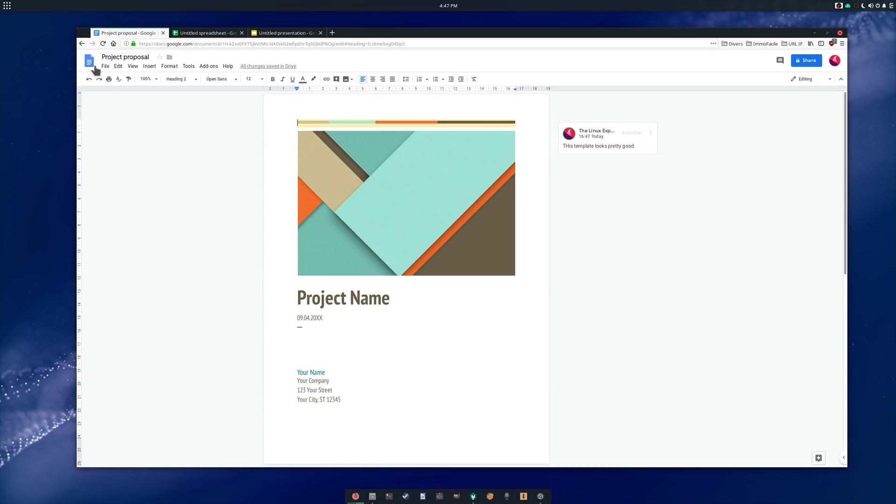
click(106, 66)
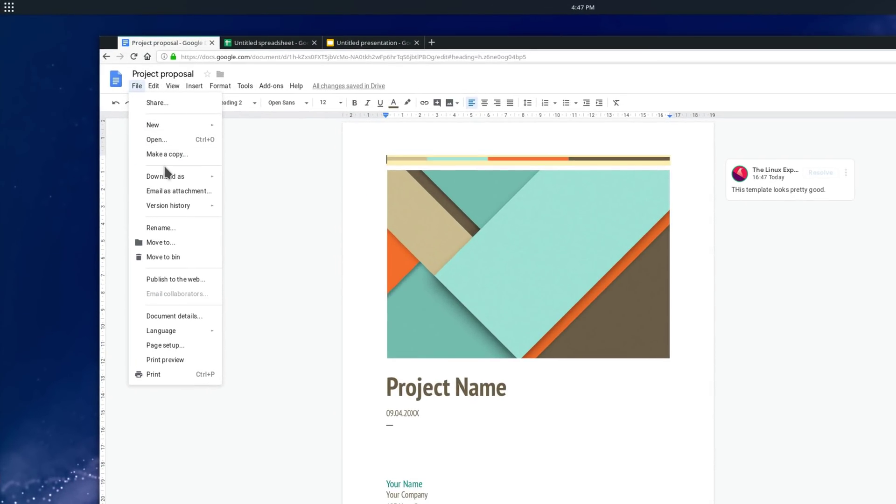
mouse_move(165, 176)
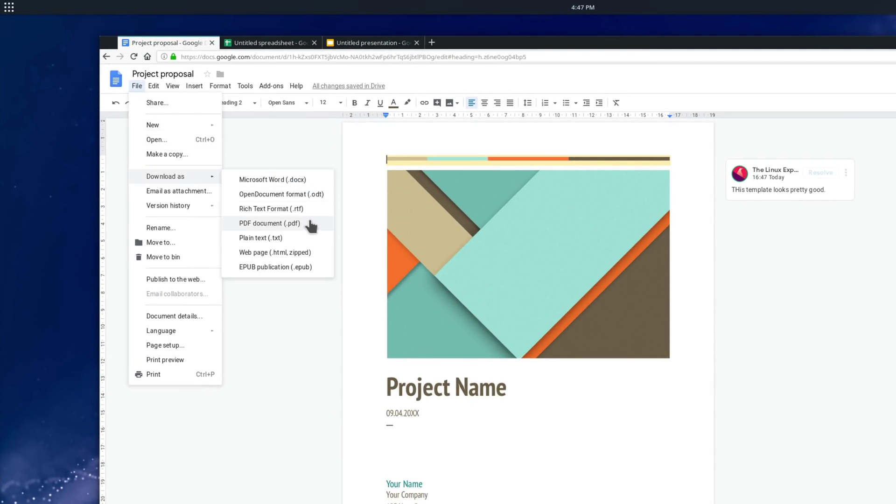
- Select the Terms of Service licence paragraph from 'When you upload, submit, store…' across three lines
drag(316, 127, 526, 124)
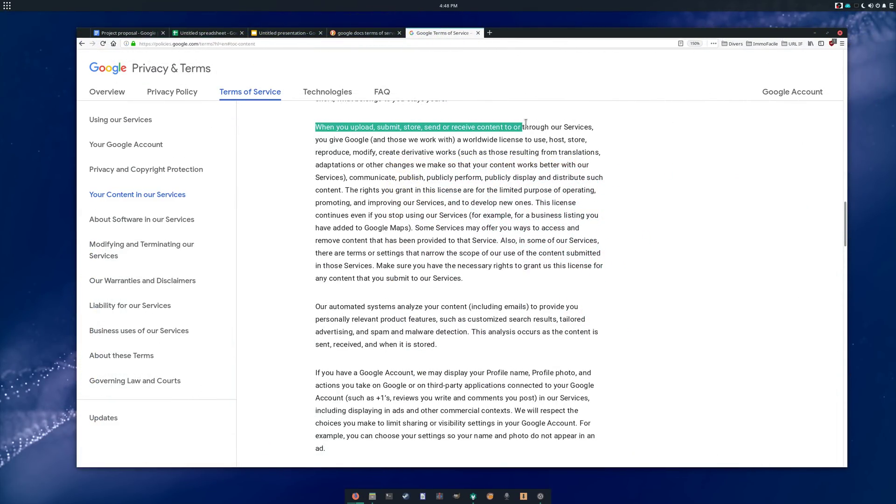
drag(596, 127, 447, 143)
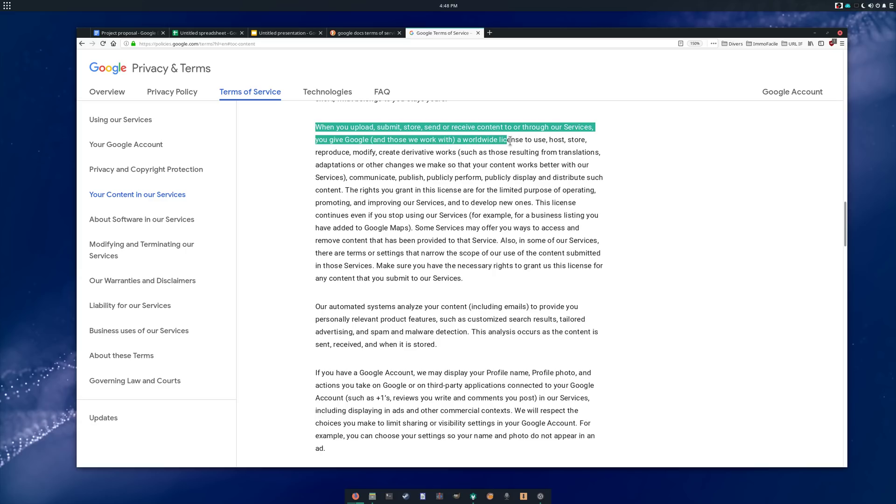
drag(533, 138, 448, 155)
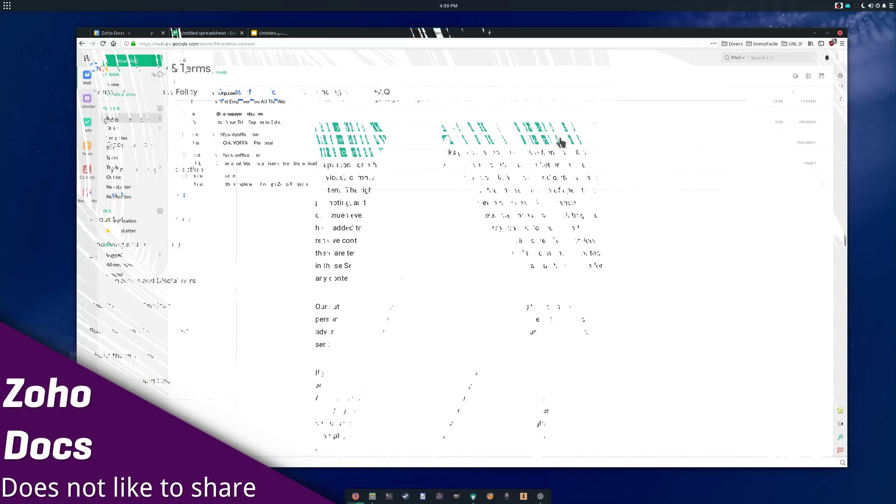
- Read the Zoho Projects trial-expiry and Integrations emails, then bring up the Zoho apps list
click(324, 124)
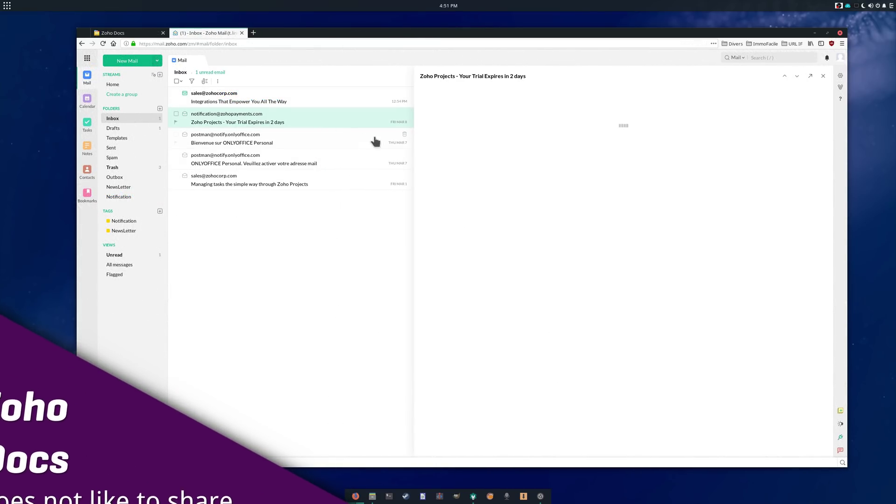
click(282, 101)
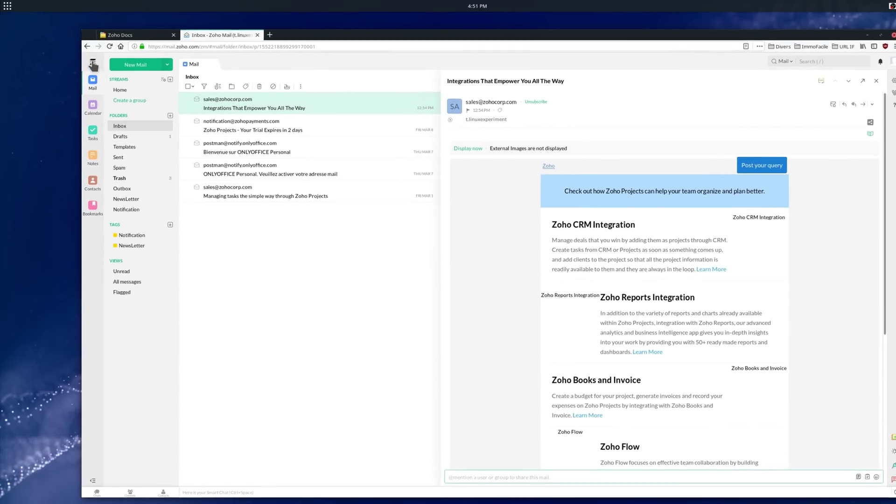
click(87, 59)
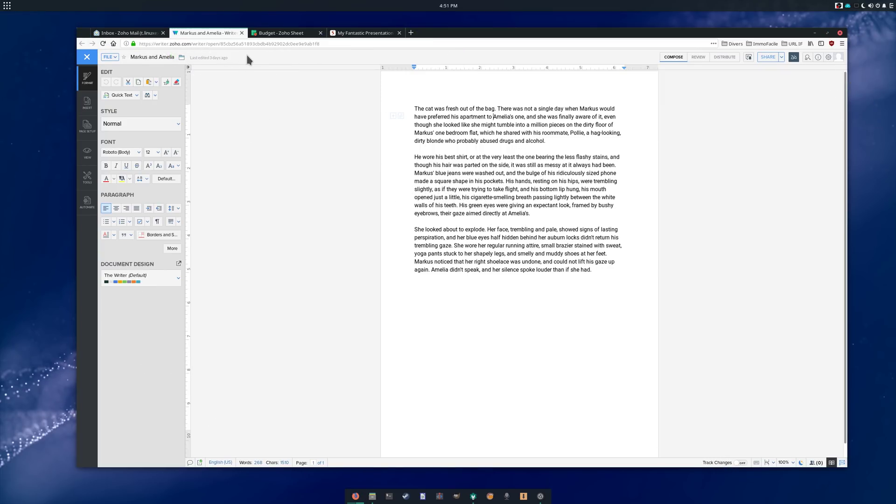
- Check the Budget and My Fantastic Presentation tabs, then make 'The cat was fresh out of the bag.' yellow-orange
click(282, 33)
click(352, 33)
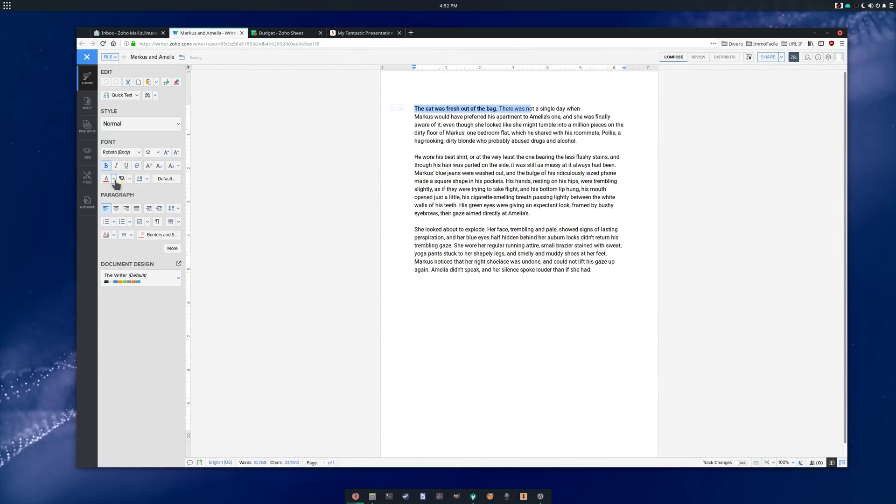
click(113, 179)
click(142, 213)
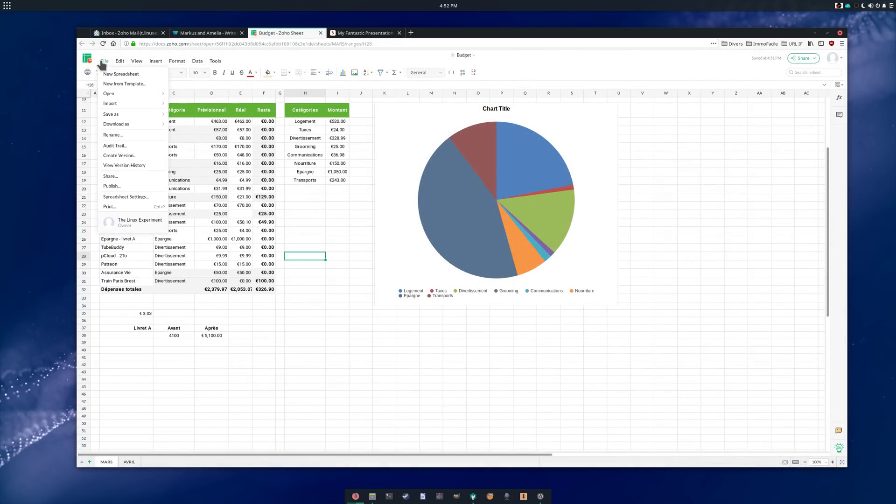
click(104, 61)
mouse_move(156, 62)
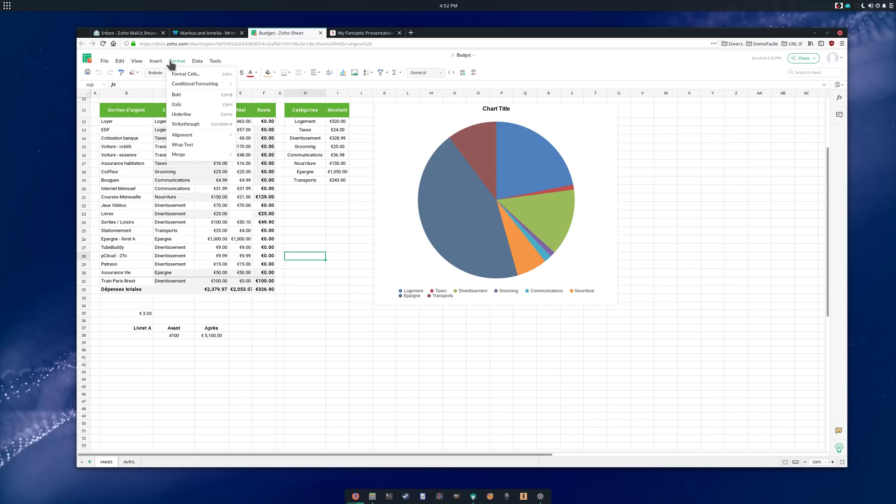
click(217, 63)
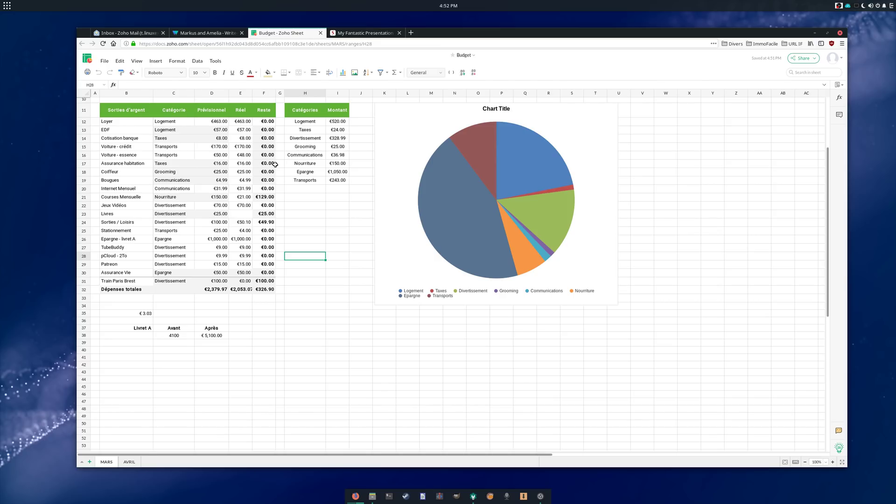
click(346, 33)
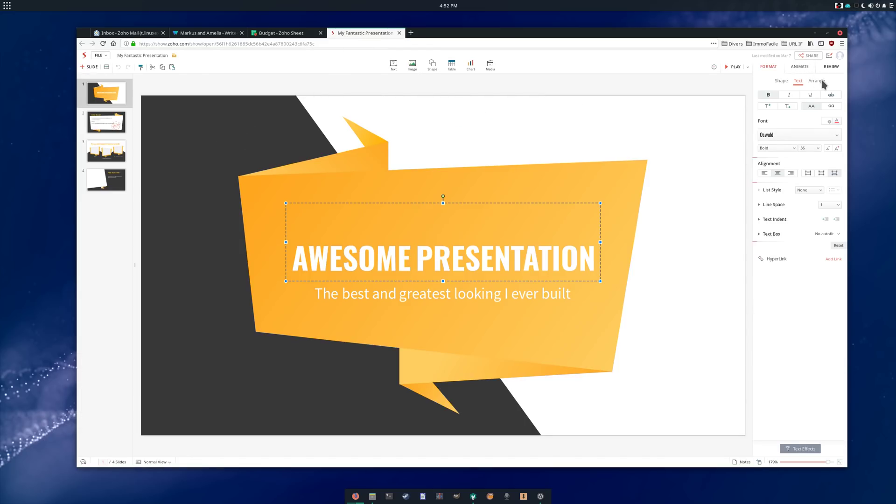
click(800, 67)
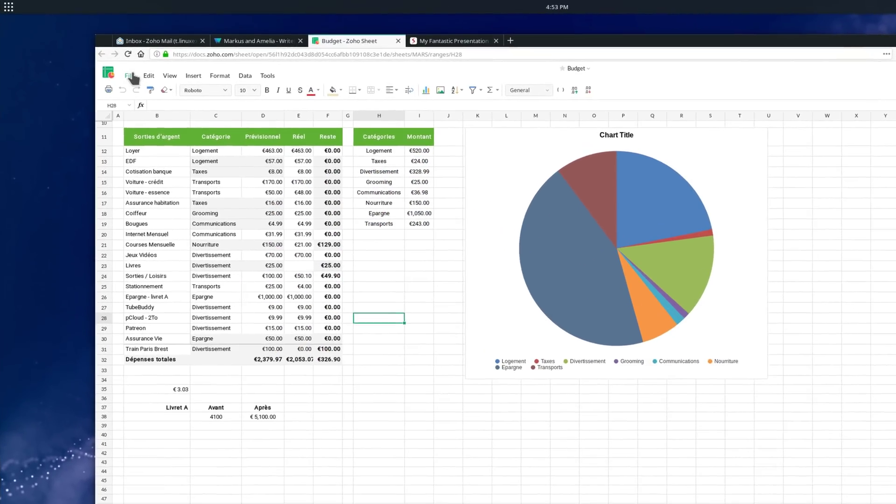
- In the Budget sheet, look at File > Download as, then choose Tools > VBA Macros > Create
click(104, 60)
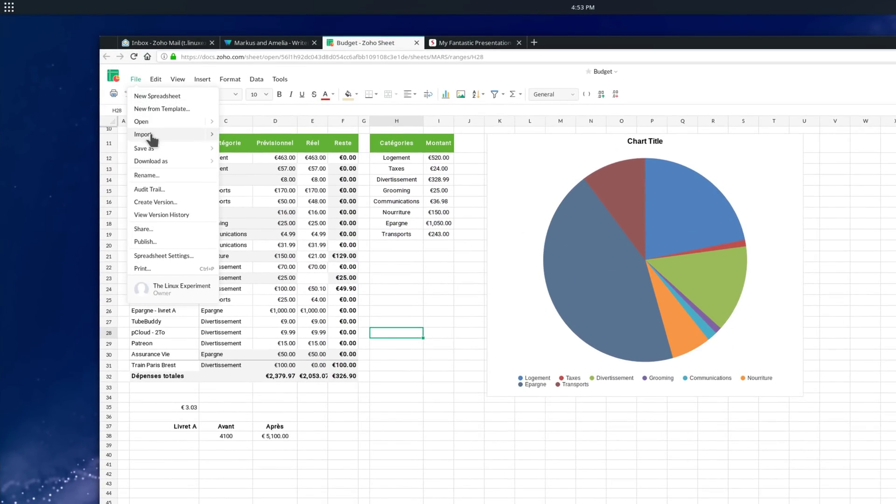
mouse_move(173, 163)
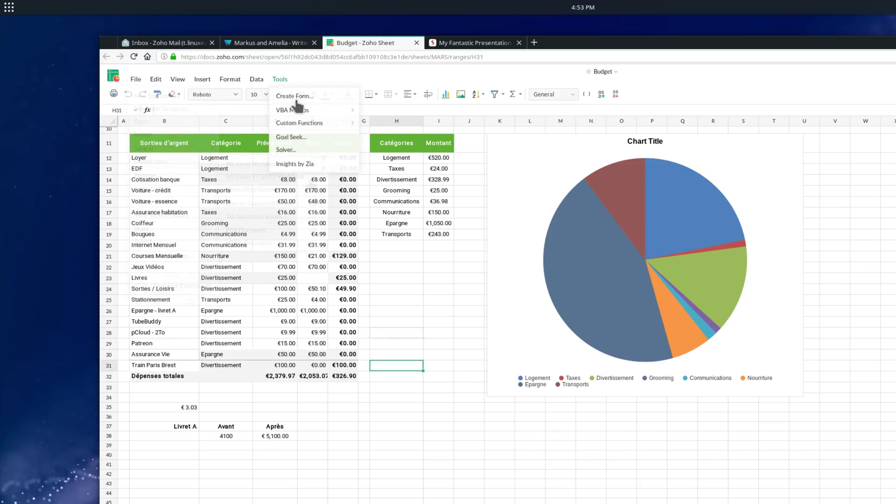
mouse_move(326, 110)
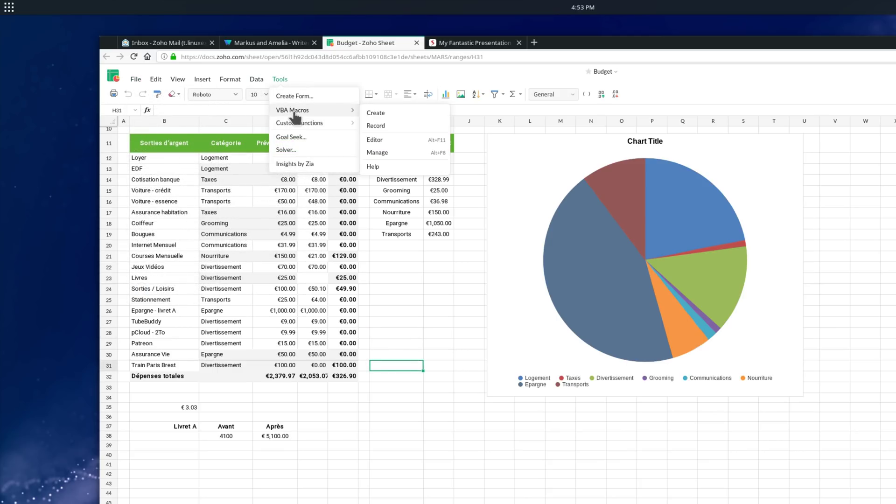
click(416, 114)
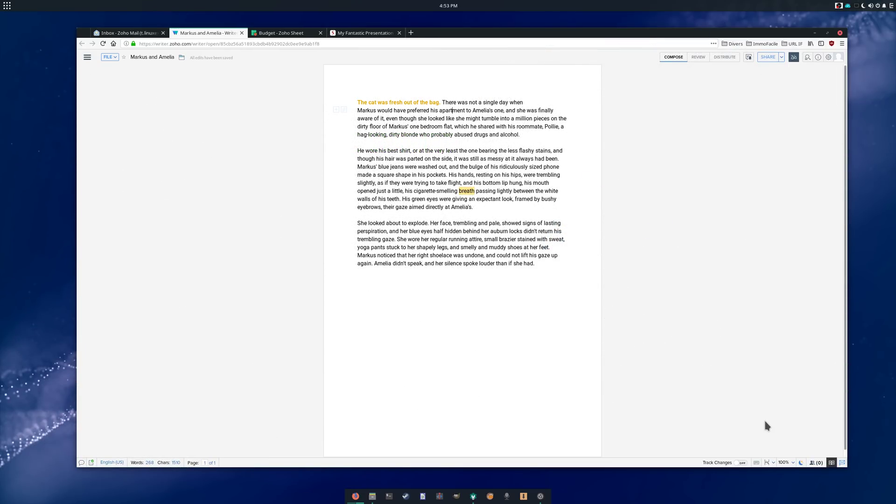
- Get Zia insights for the story and the Budget category table, and correct the spelling to 'breathe'
click(796, 57)
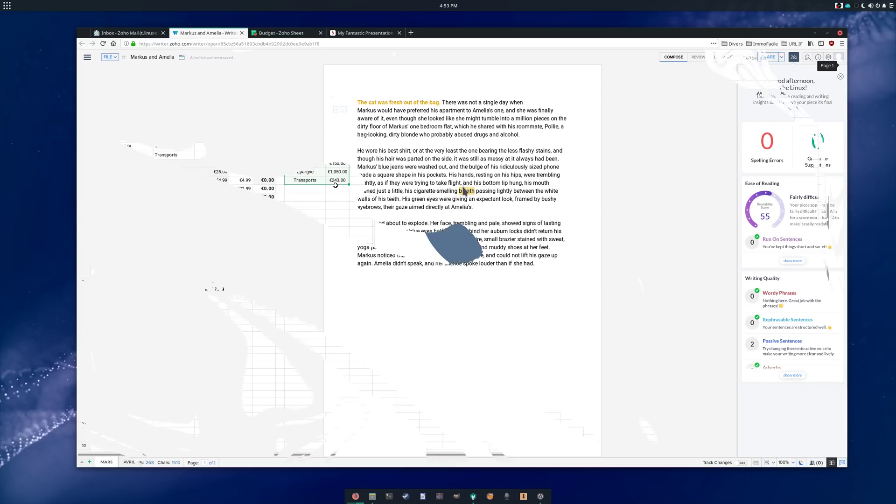
click(215, 62)
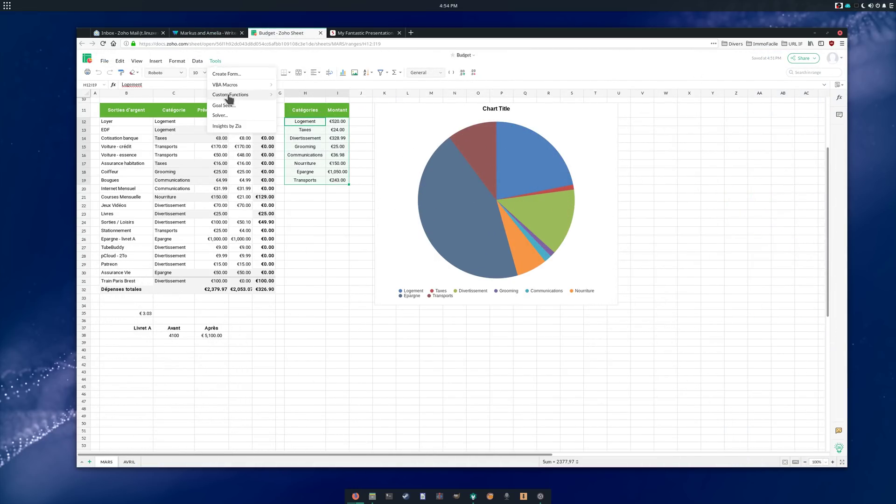
click(230, 126)
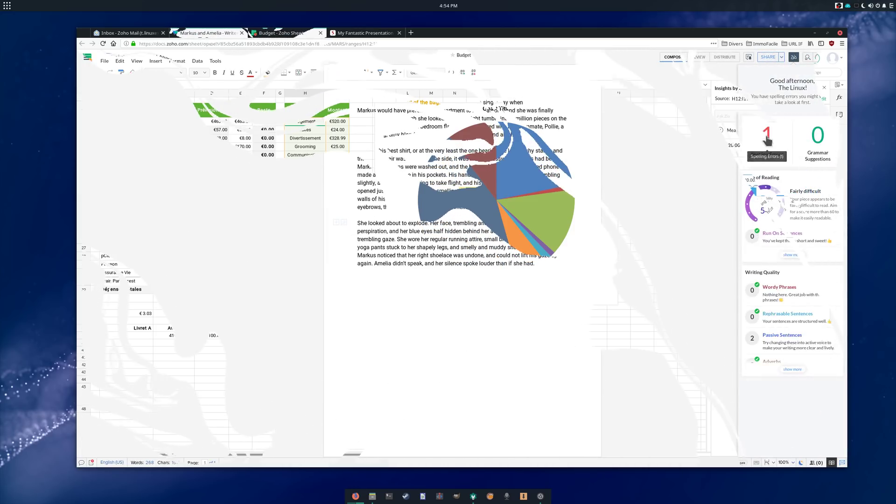
click(766, 133)
click(813, 92)
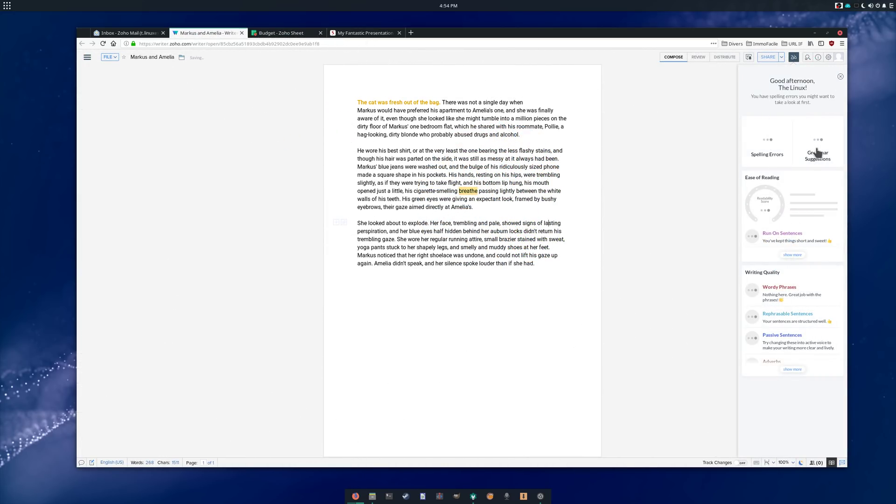
- Find the story's first passive sentence, then place Zia's €520.00 bar chart below the pie chart
click(798, 373)
click(783, 342)
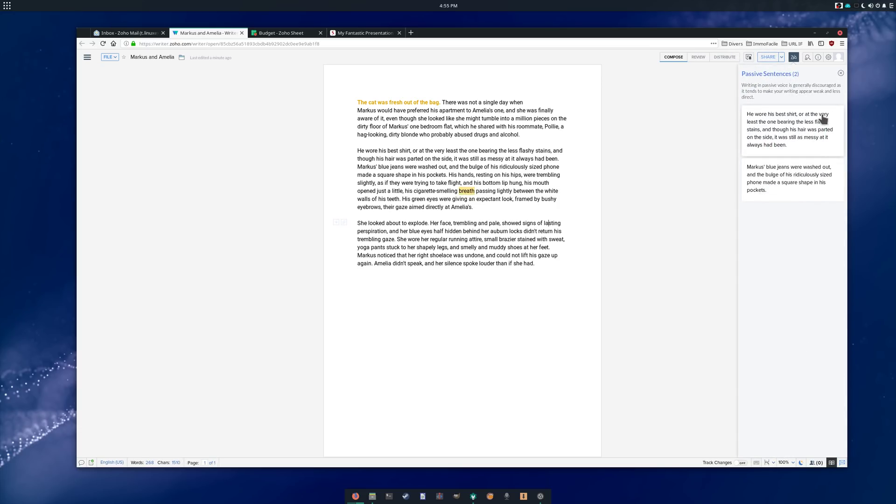
click(791, 134)
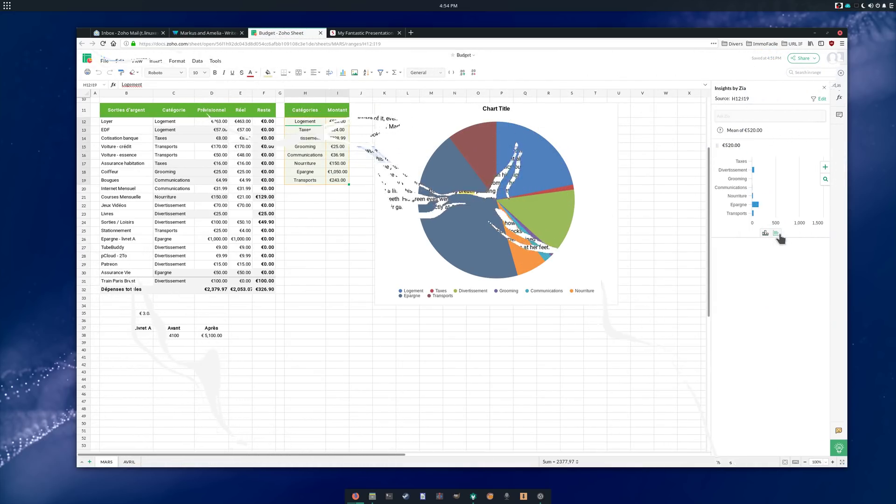
click(825, 167)
drag(430, 211, 524, 324)
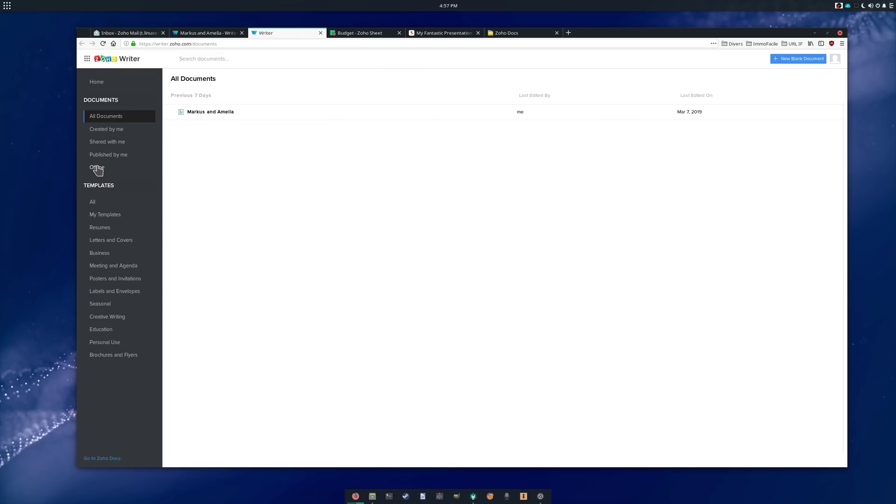
- Turn on Writer Offline for recent documents and acknowledge the confirmation message
click(97, 169)
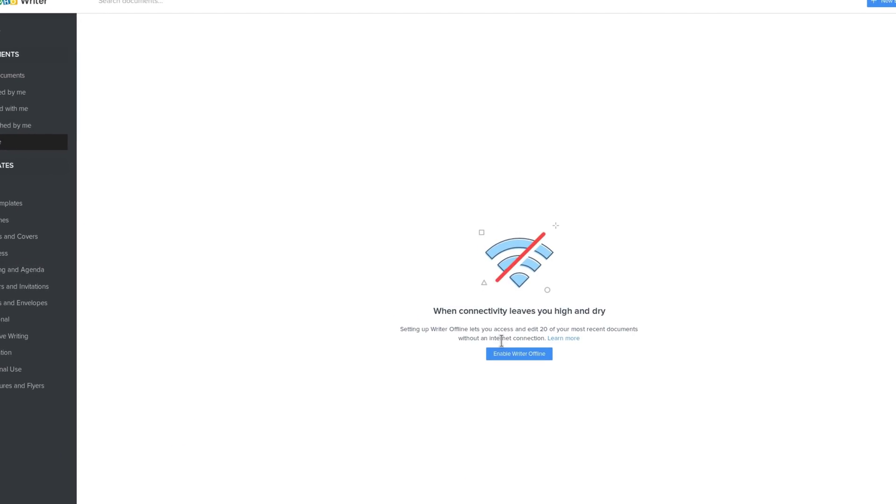
click(510, 355)
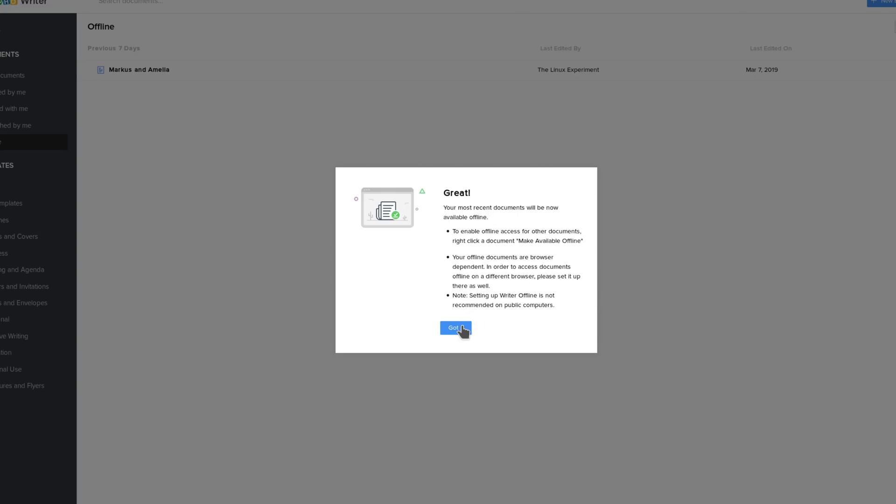
click(463, 329)
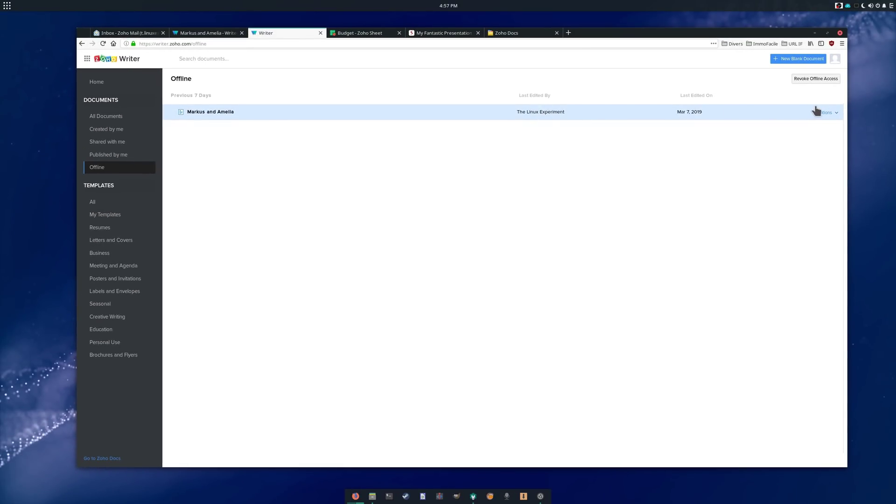
click(817, 112)
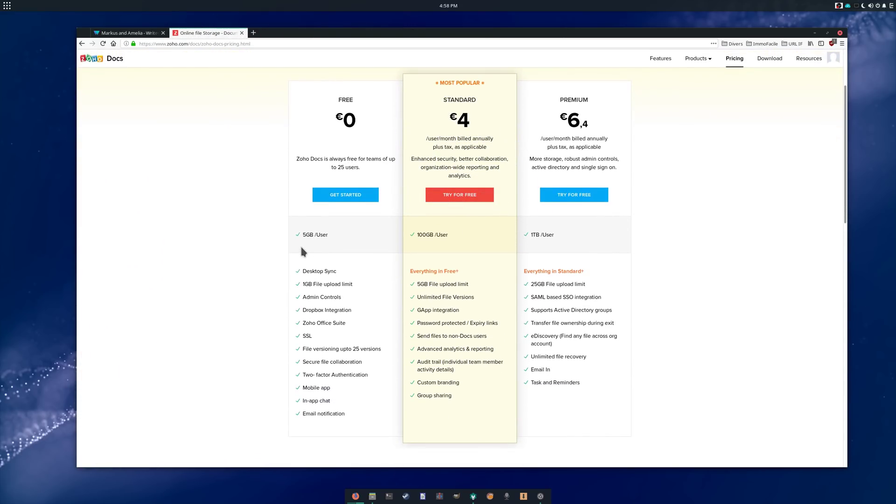
drag(296, 158, 369, 170)
click(359, 178)
scroll(354, 253, down, 2)
drag(347, 214, 303, 211)
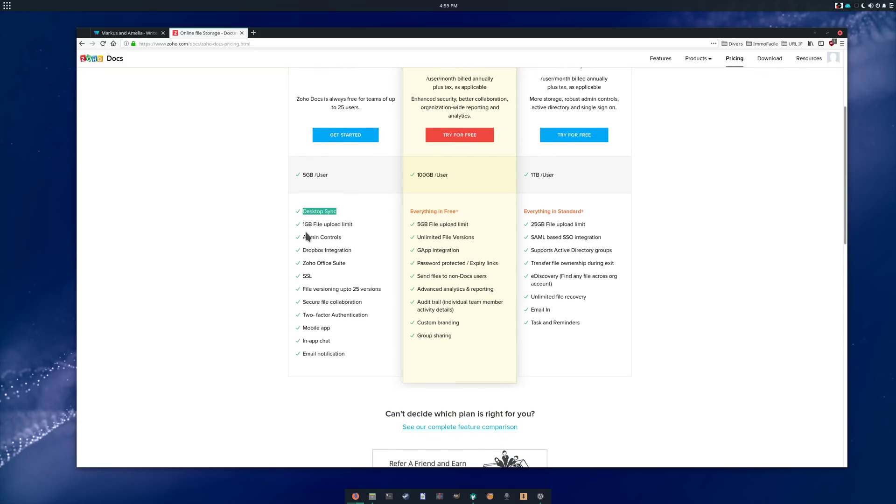
drag(304, 289, 375, 316)
drag(376, 316, 304, 312)
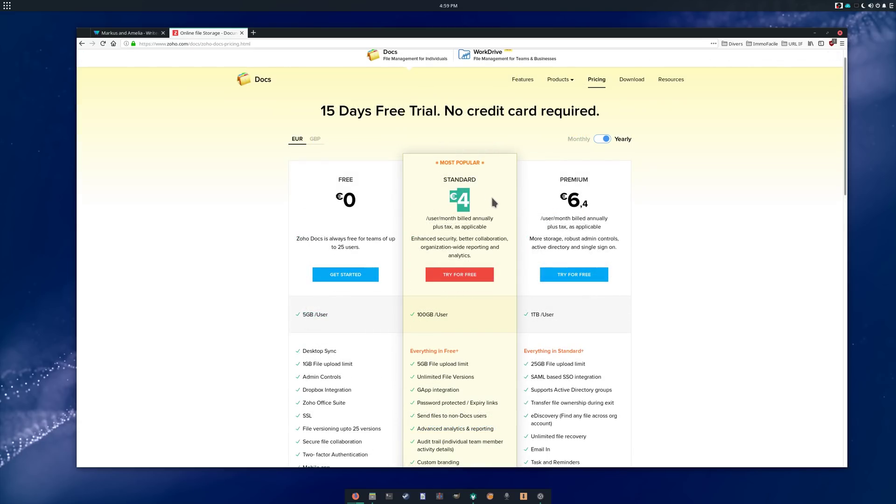
drag(560, 200, 610, 198)
click(611, 198)
scroll(608, 201, down, 3)
drag(451, 216, 412, 213)
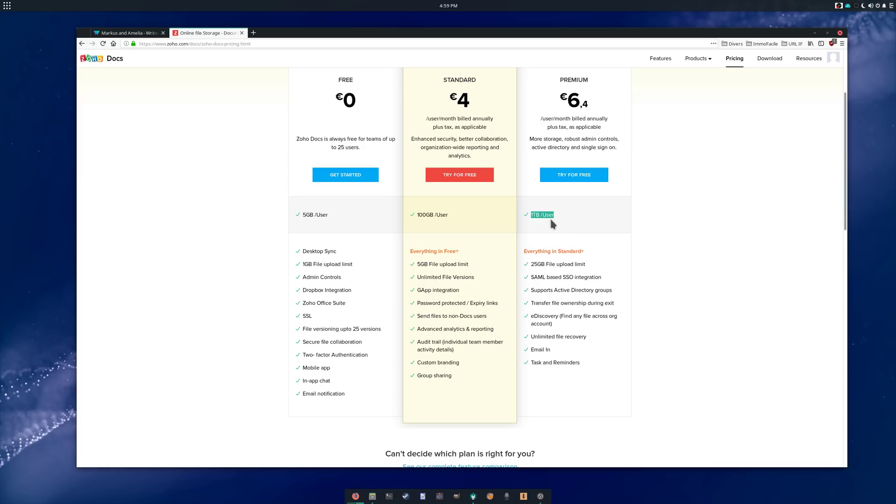
scroll(477, 277, down, 1)
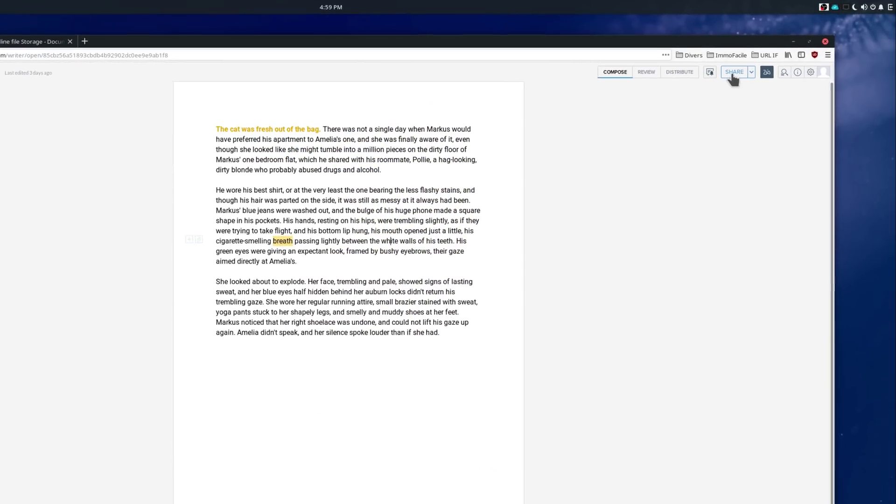
- Set the story's visibility to Public on the web with password protection, Read Only, and save
click(754, 80)
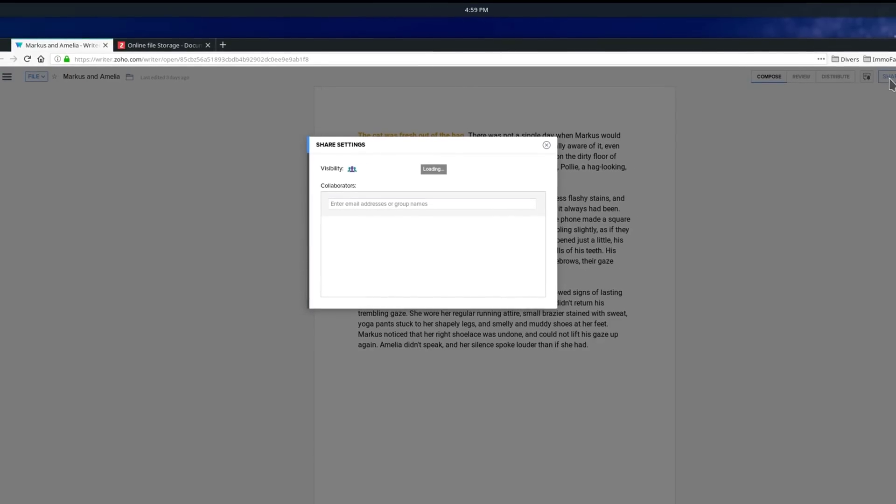
click(377, 170)
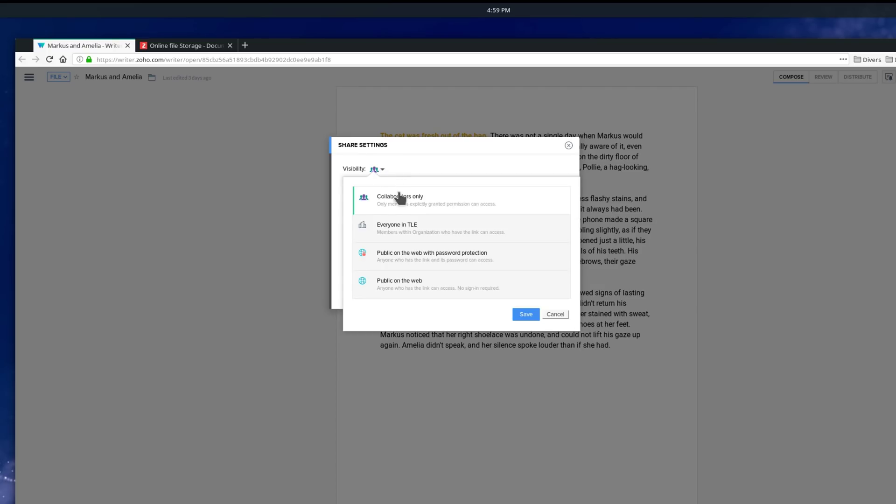
click(469, 161)
click(377, 169)
click(432, 254)
click(460, 291)
click(467, 304)
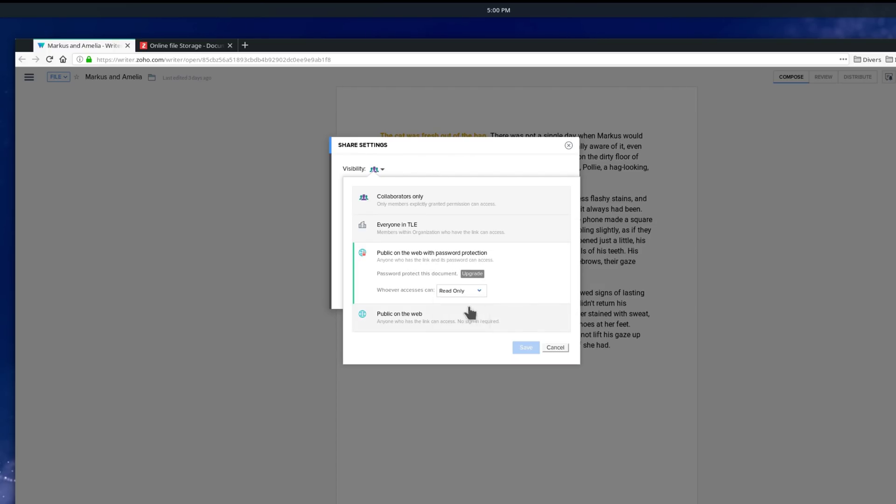
click(523, 350)
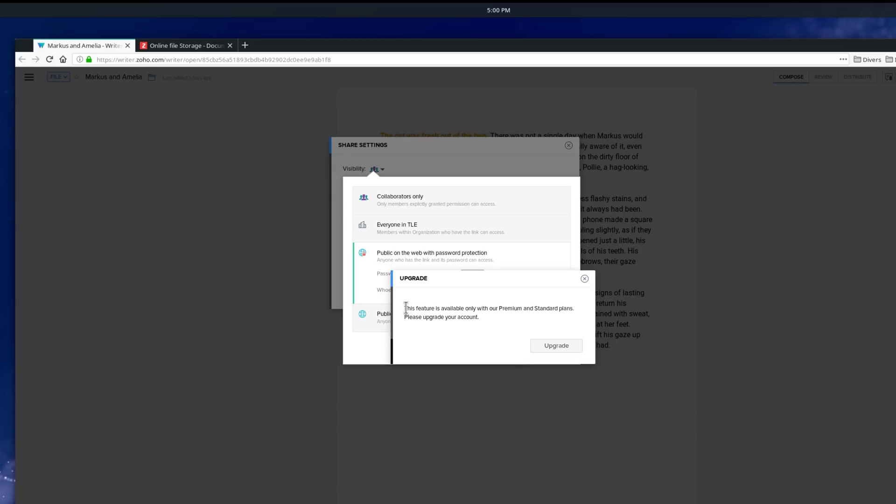
- Highlight the paid-plan upgrade notice's message, clear the highlight, and scroll down
drag(405, 309, 492, 313)
click(505, 316)
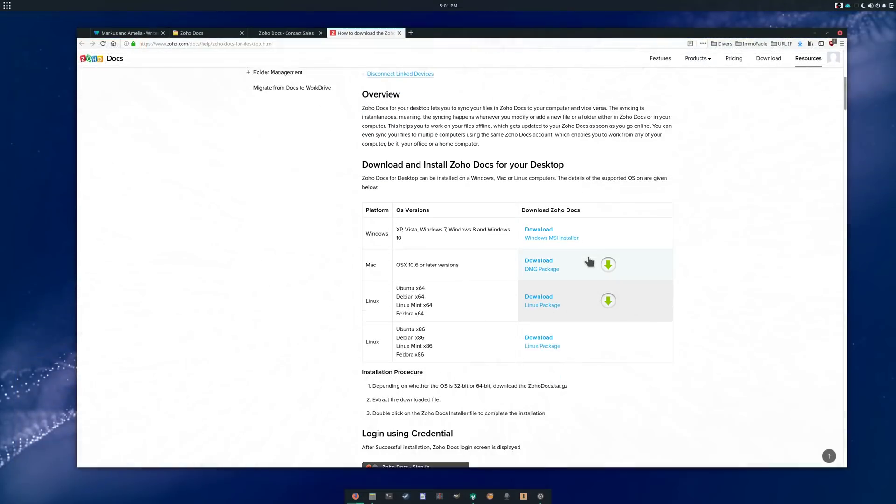
scroll(590, 262, down, 3)
scroll(591, 264, down, 3)
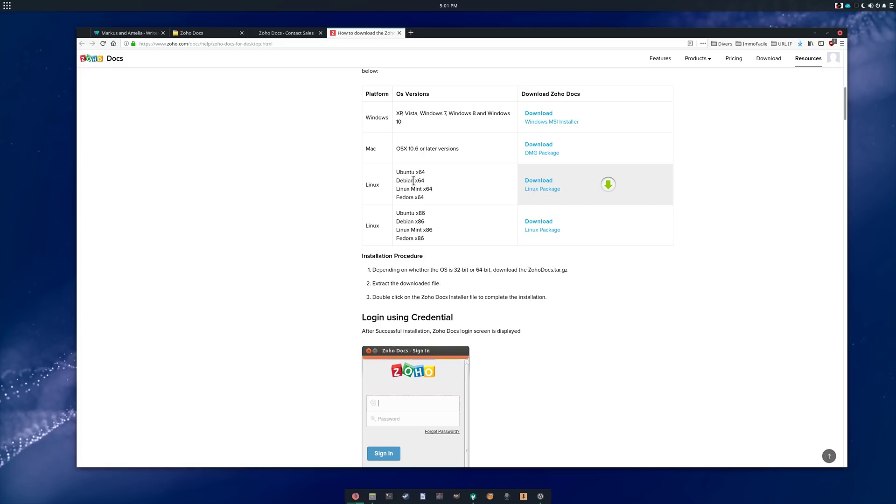
scroll(486, 234, up, 10)
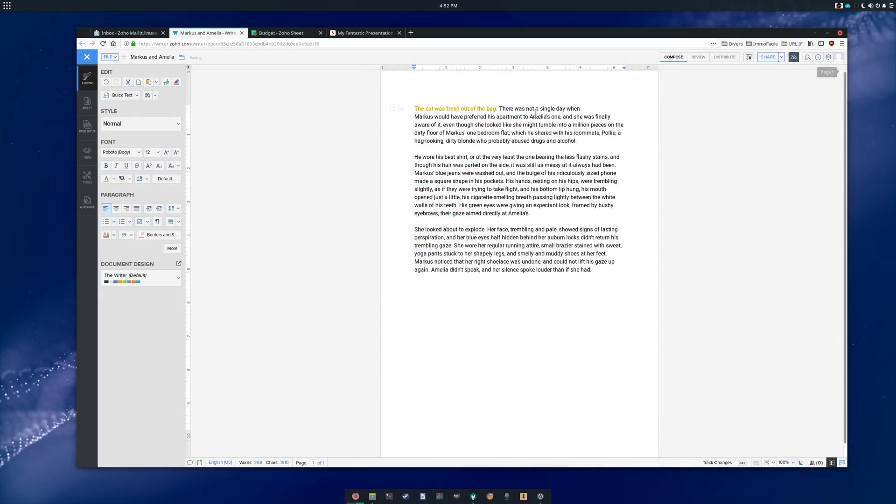
- Look through the Budget spreadsheet's menus and the Show text formatting properties
click(275, 33)
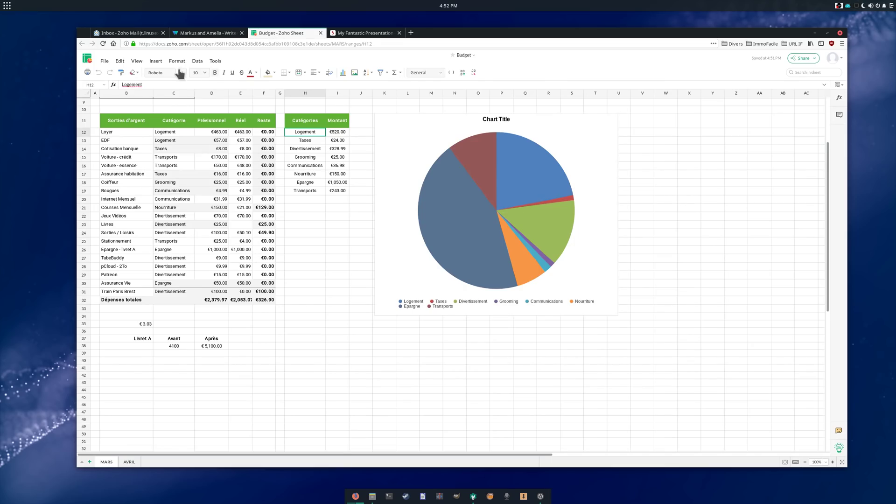
click(104, 62)
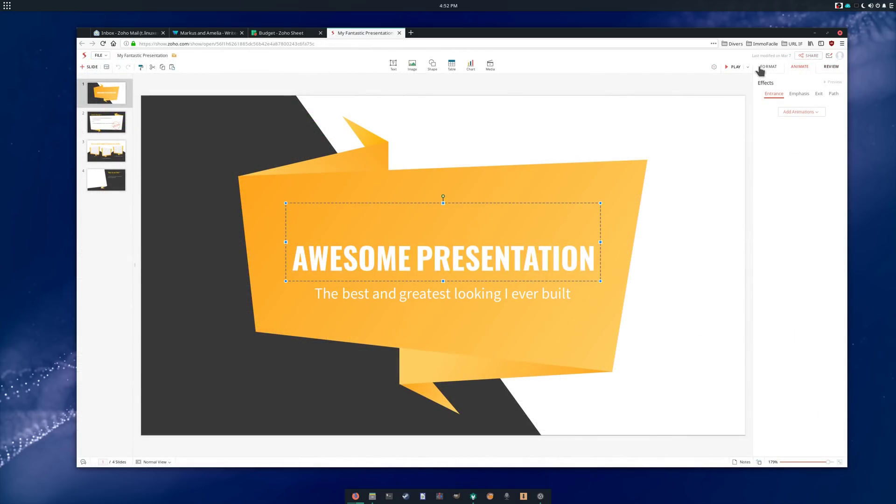
click(767, 67)
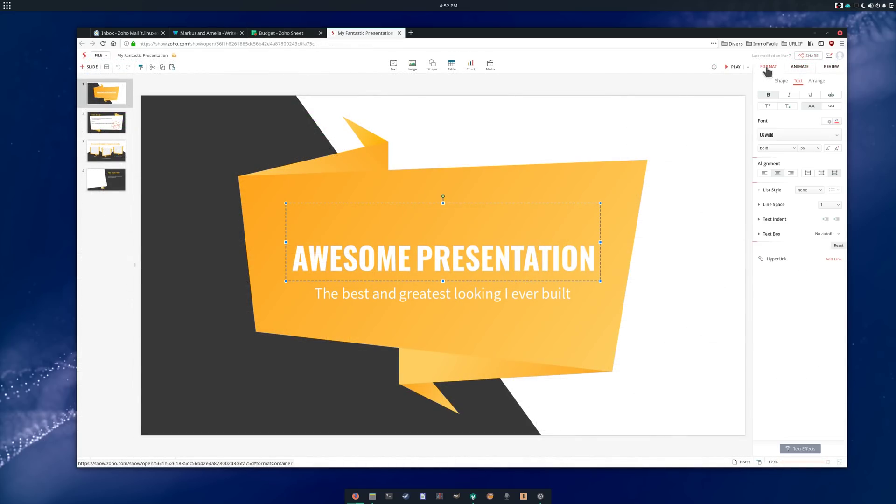
- On slide 2, nudge the faded WRONG stamp slightly up and to the right
click(444, 294)
click(120, 125)
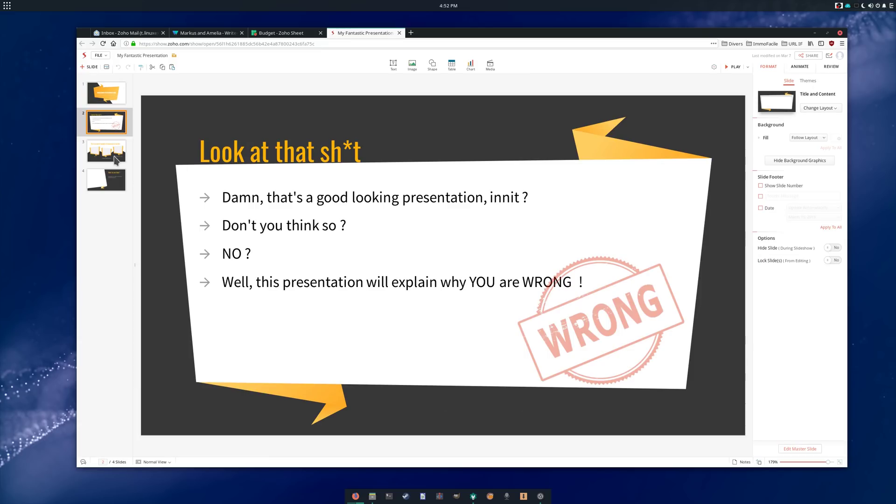
click(605, 302)
drag(605, 302, 613, 285)
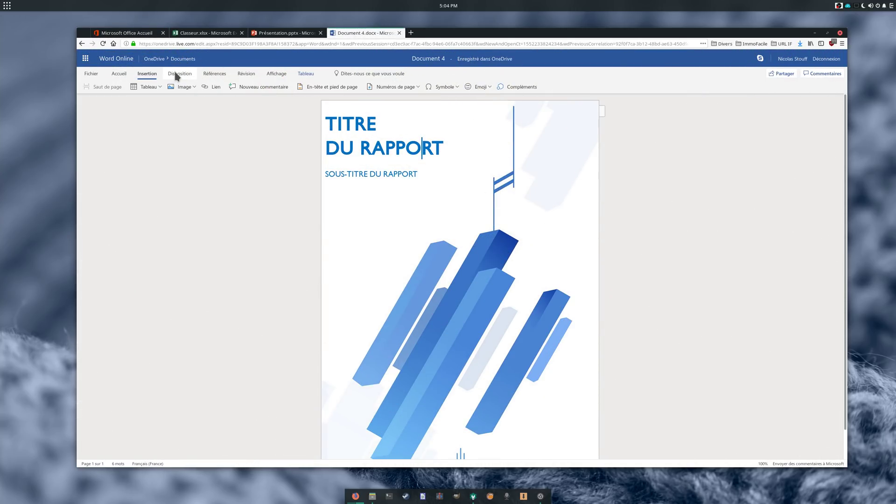
- Browse the Word ribbon tabs, then the Présentation slideshow's Insert, Design and Transitions tools
click(180, 74)
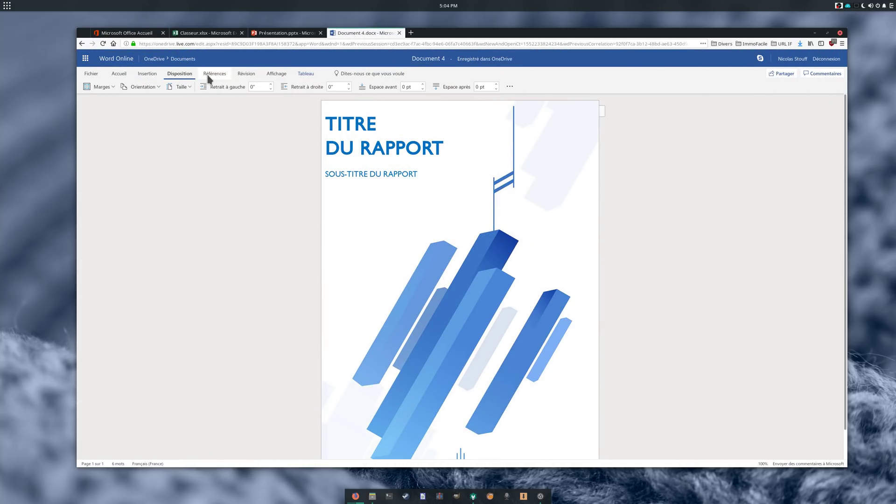
click(215, 74)
click(246, 74)
click(277, 74)
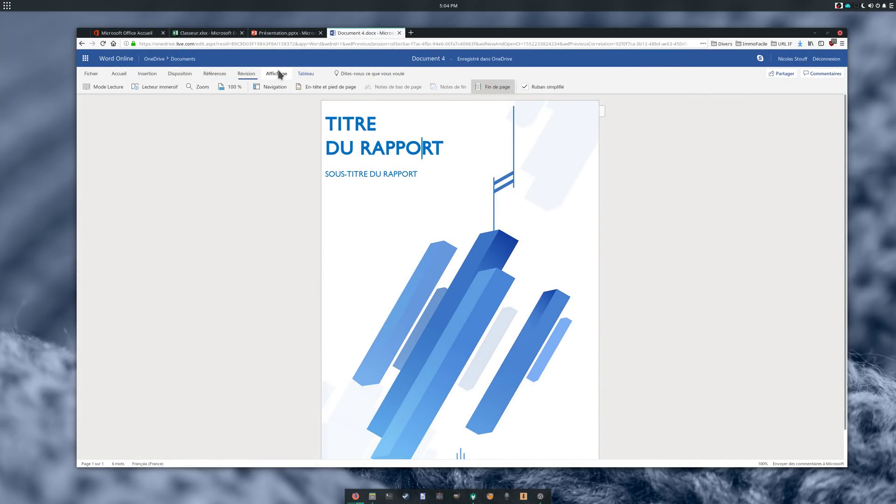
click(277, 33)
click(155, 75)
click(187, 74)
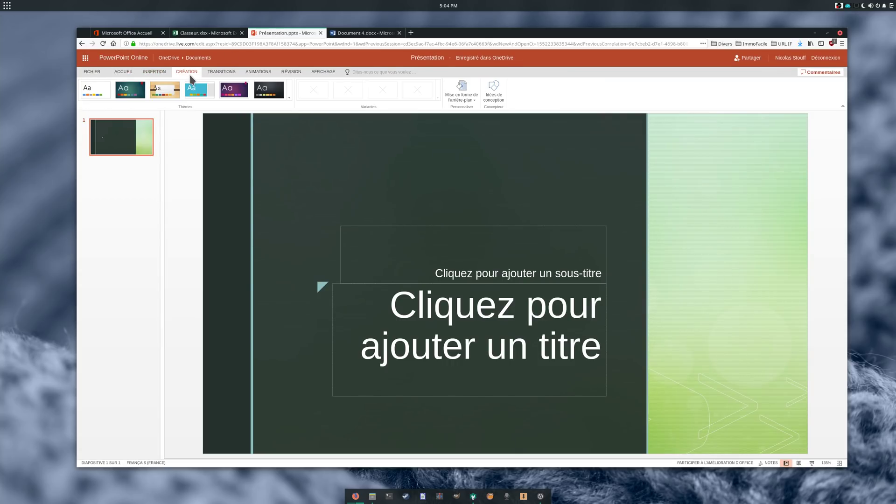
click(219, 73)
- Bring up the Classeur invoice workbook and look through its Insert, Data, Review and View ribbons
click(245, 72)
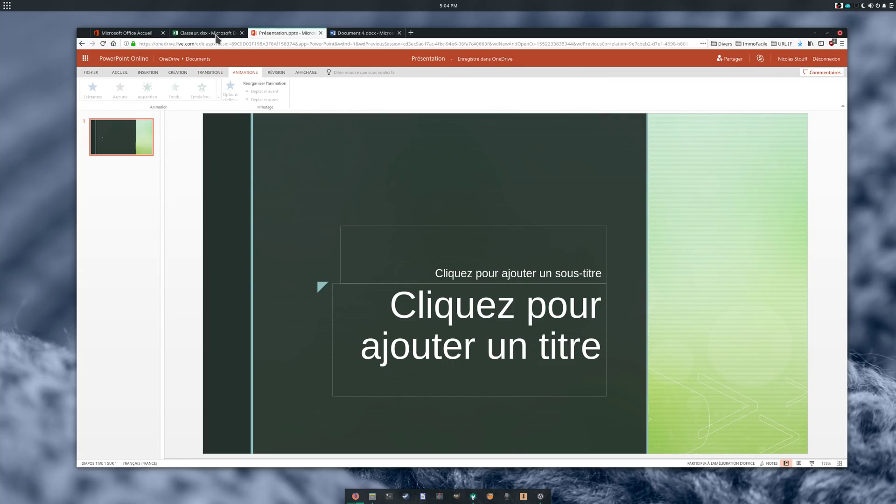
click(206, 32)
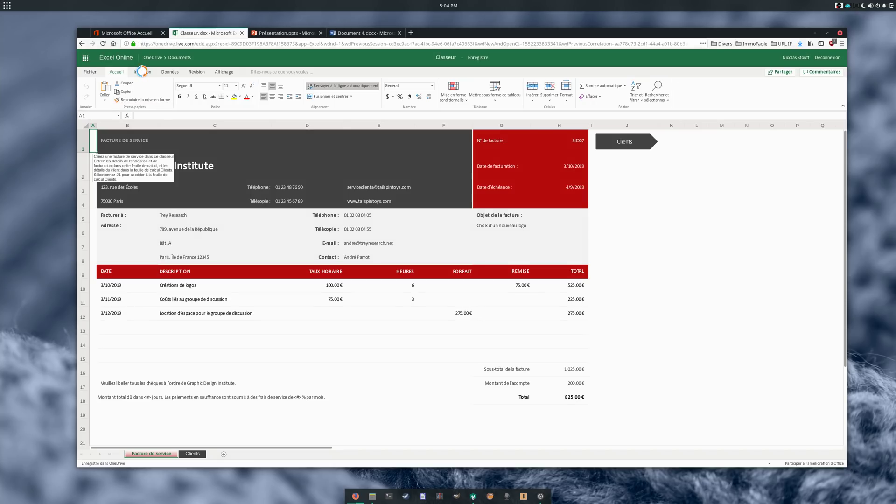
click(155, 74)
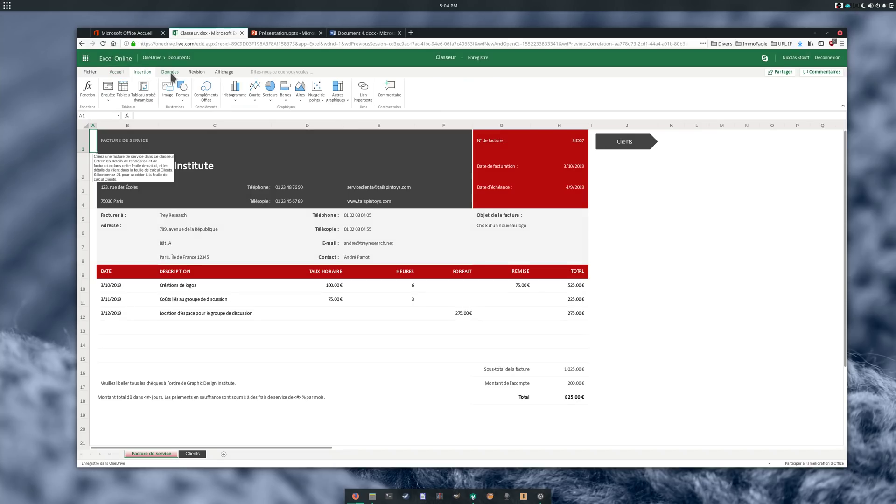
click(171, 73)
click(197, 72)
click(224, 73)
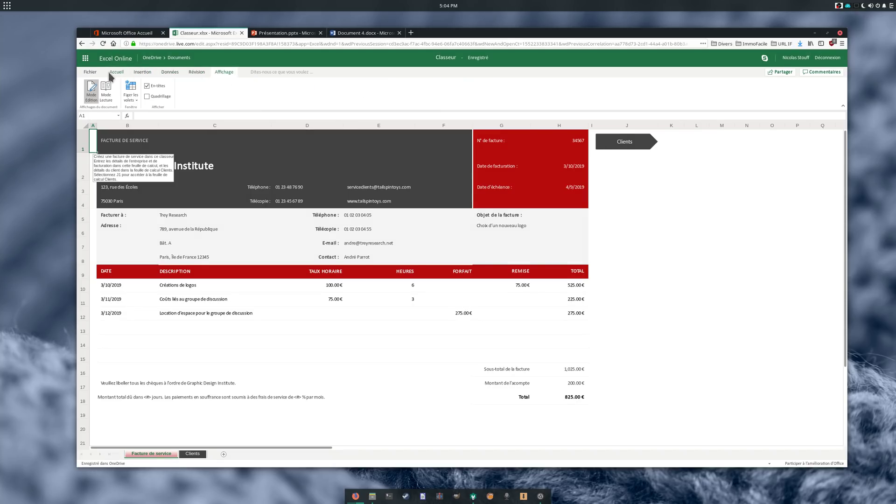
click(117, 74)
- Set the client in C5 to Contoso, Ltd and confirm the C6 address formula updates
click(187, 218)
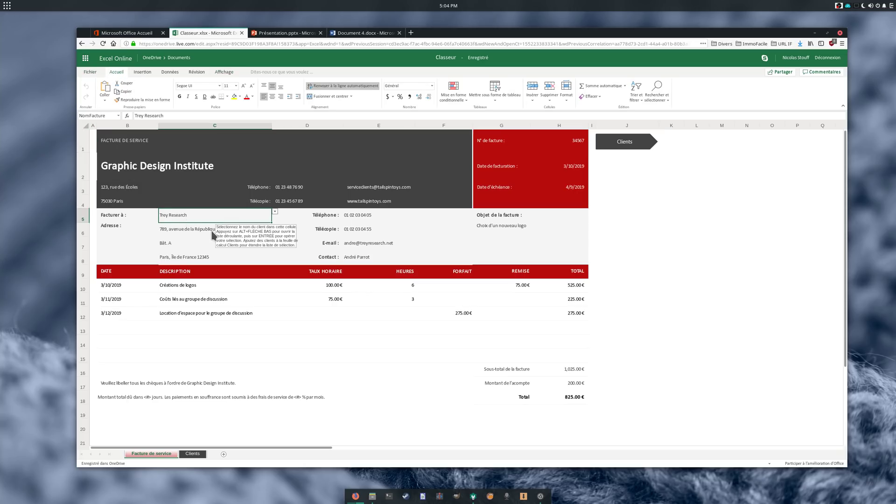
click(224, 231)
click(269, 216)
click(275, 211)
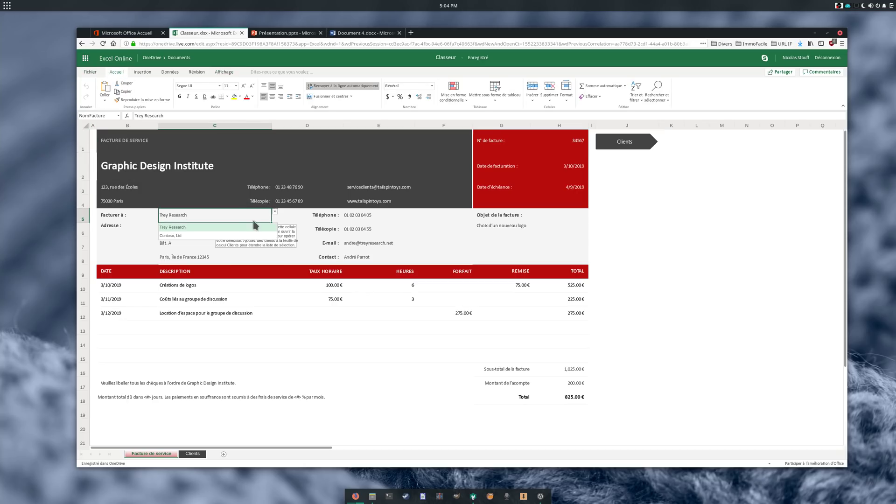
click(174, 236)
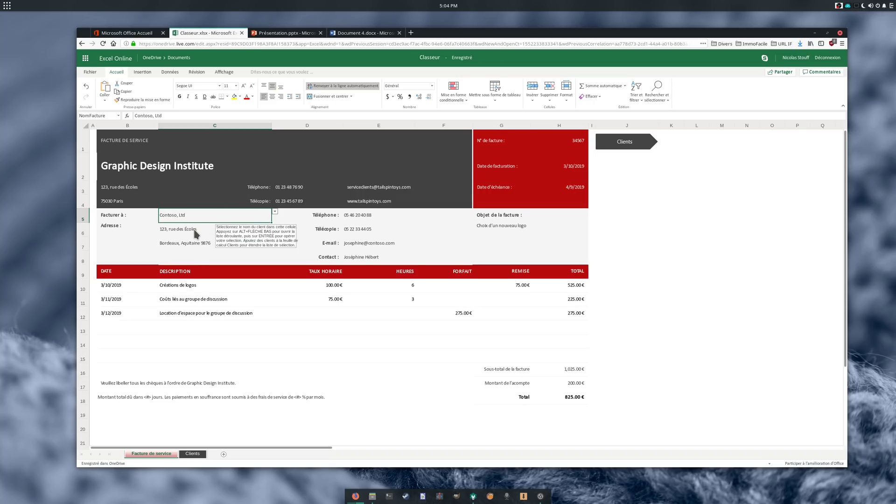
click(195, 231)
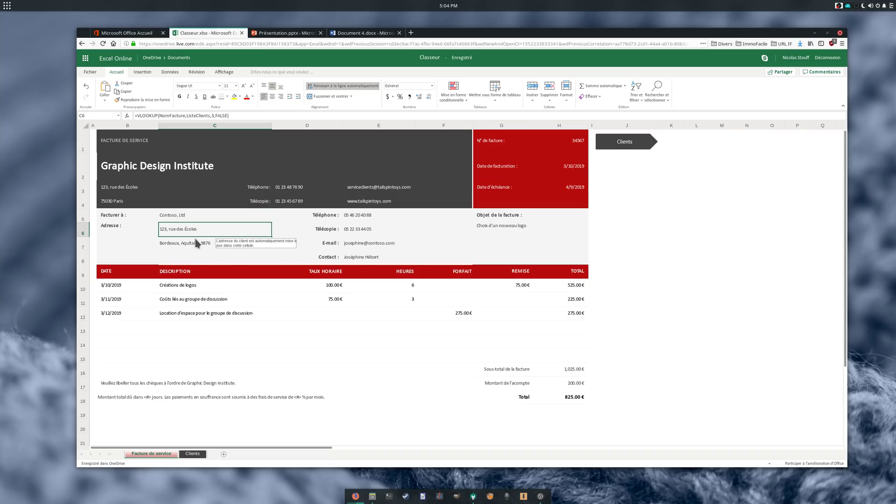
click(362, 33)
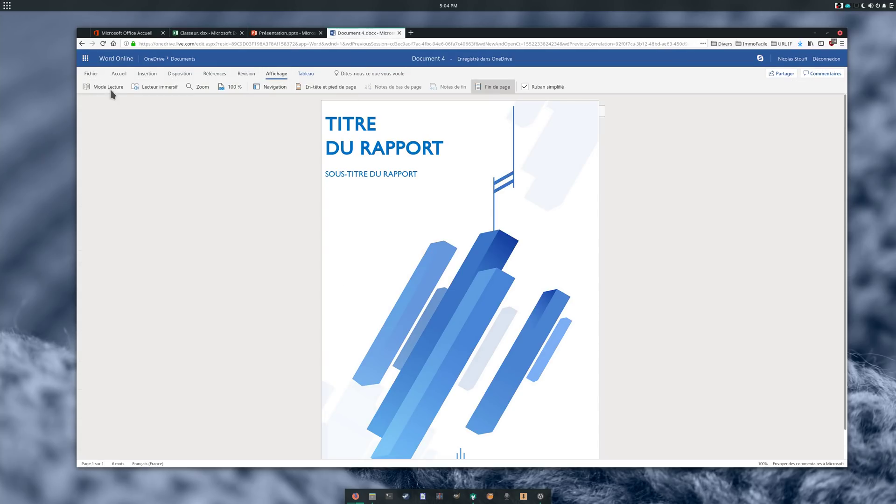
- Create a Consulter seulement (view-only) sharing link for Document 6.docx via Obtenir un lien
click(115, 76)
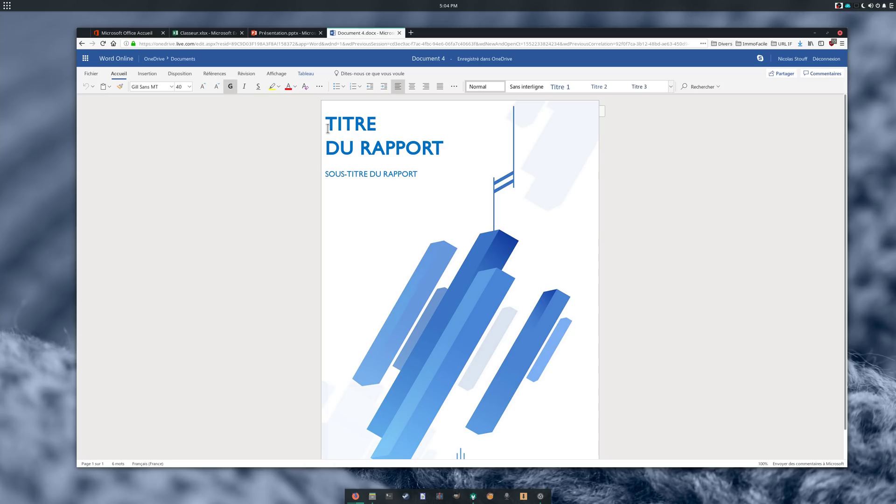
drag(326, 117, 443, 151)
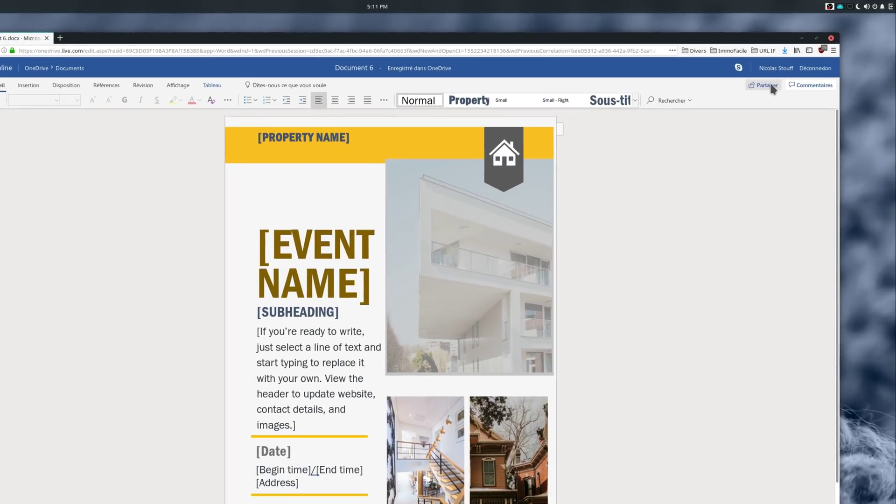
click(766, 85)
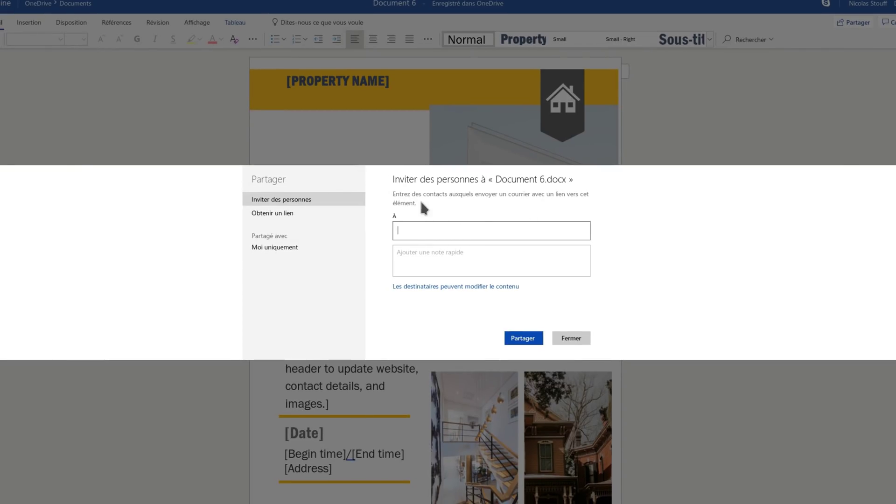
click(310, 213)
click(489, 227)
click(450, 241)
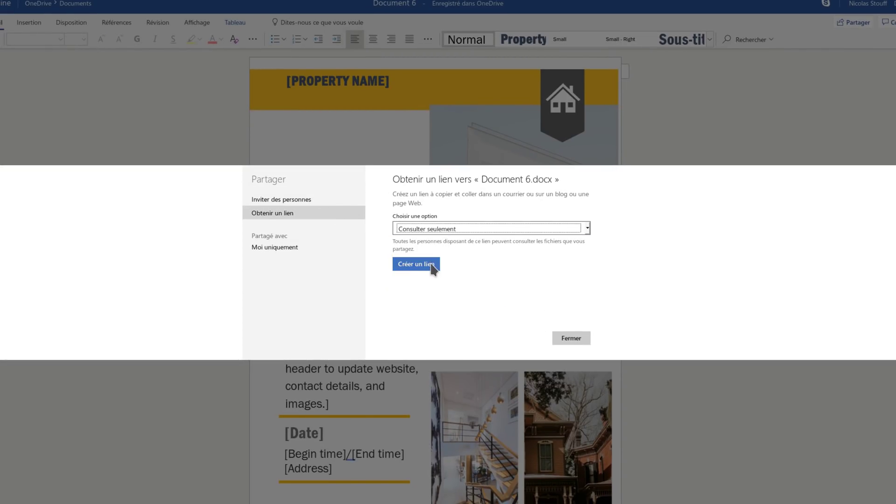
click(433, 265)
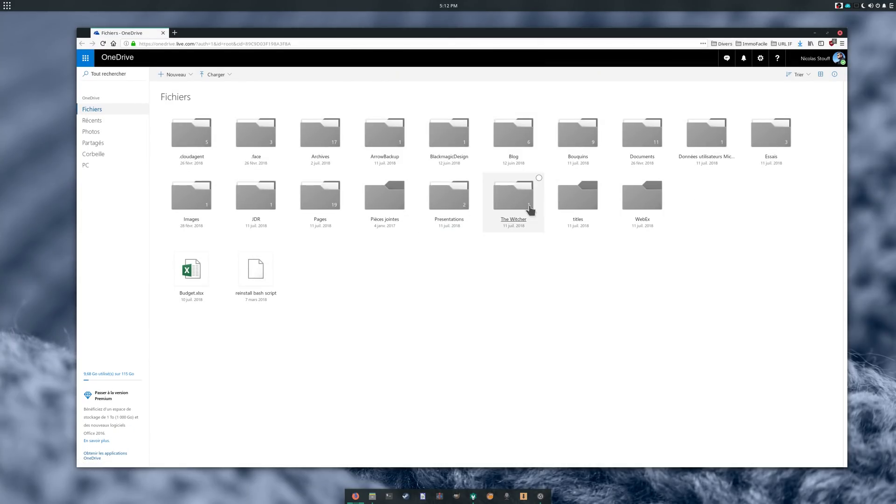
- Open the Obtenir les applications OneDrive download page and scroll down it
click(129, 453)
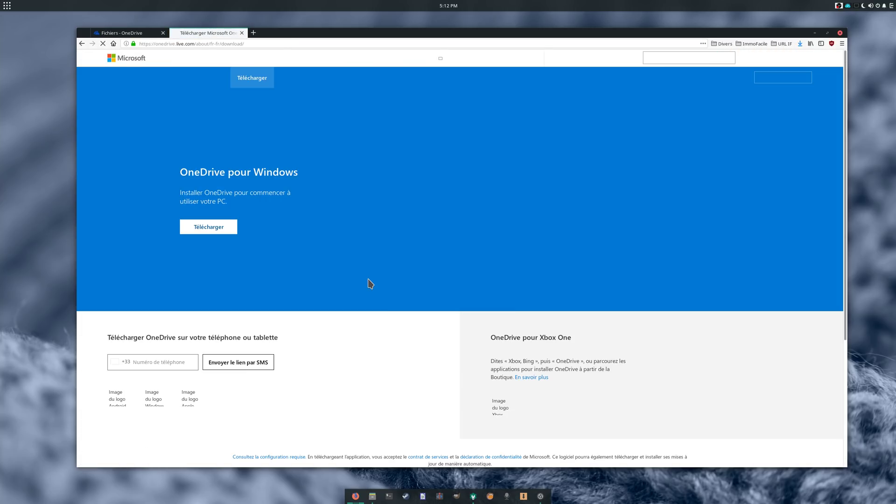
scroll(300, 332, down, 3)
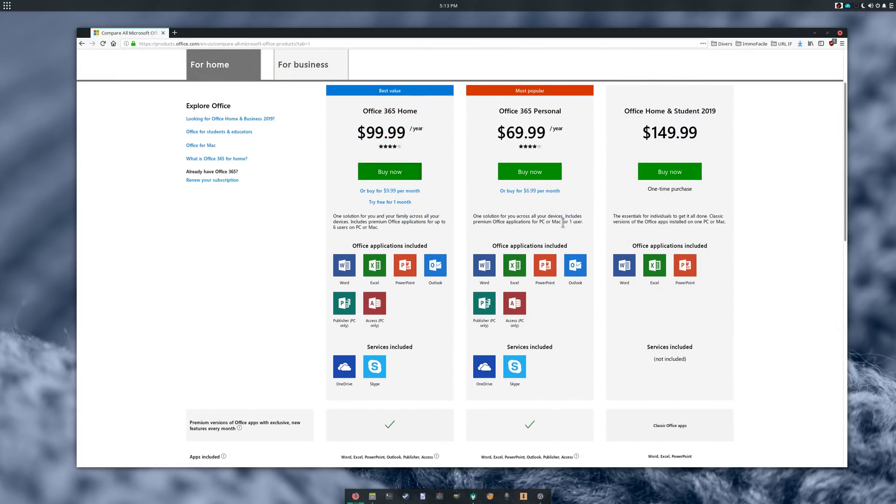
- Scroll the Office pricing cards and highlight the Office 365 Personal plan details
scroll(773, 234, up, 3)
scroll(472, 156, down, 2)
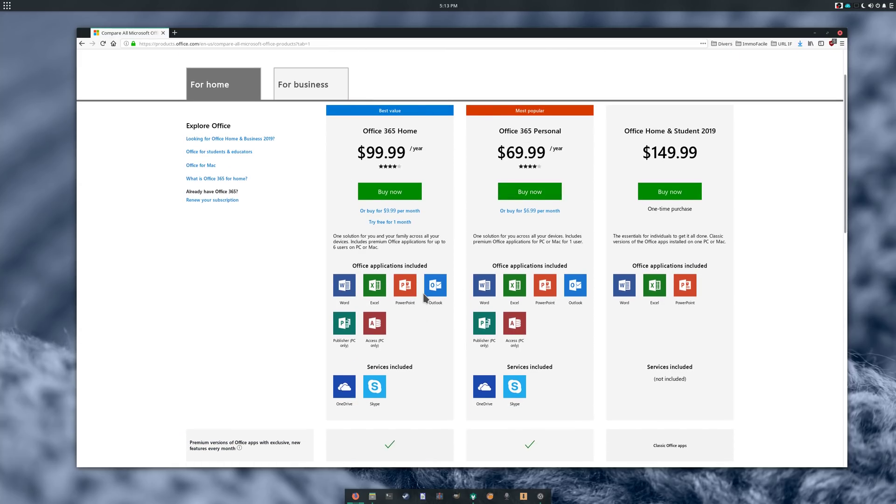
scroll(435, 283, down, 5)
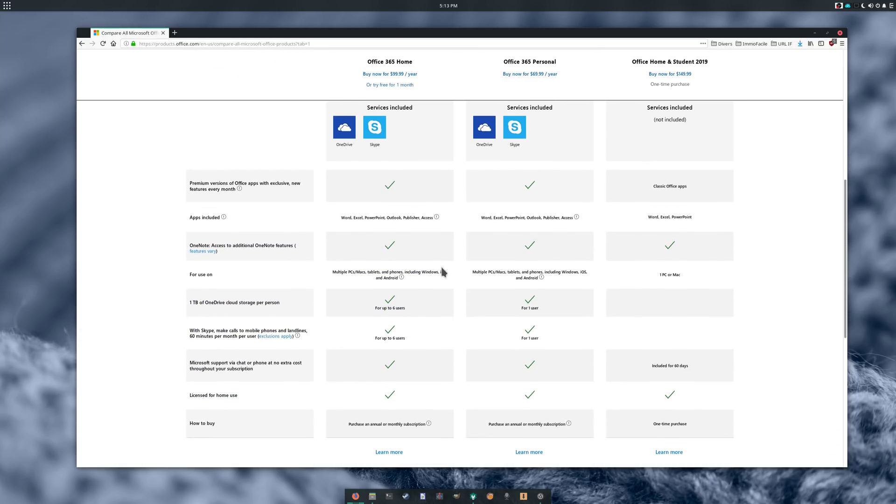
scroll(441, 265, down, 1)
scroll(440, 275, down, 1)
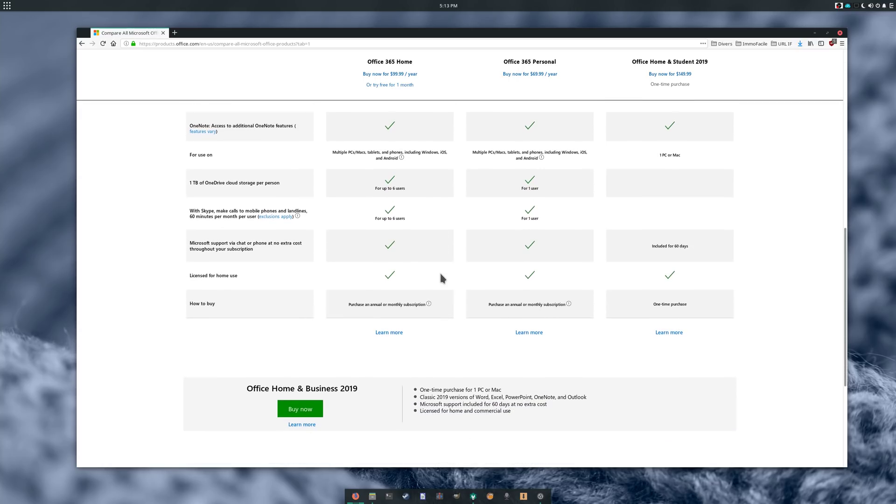
scroll(688, 362, up, 2)
scroll(677, 351, up, 6)
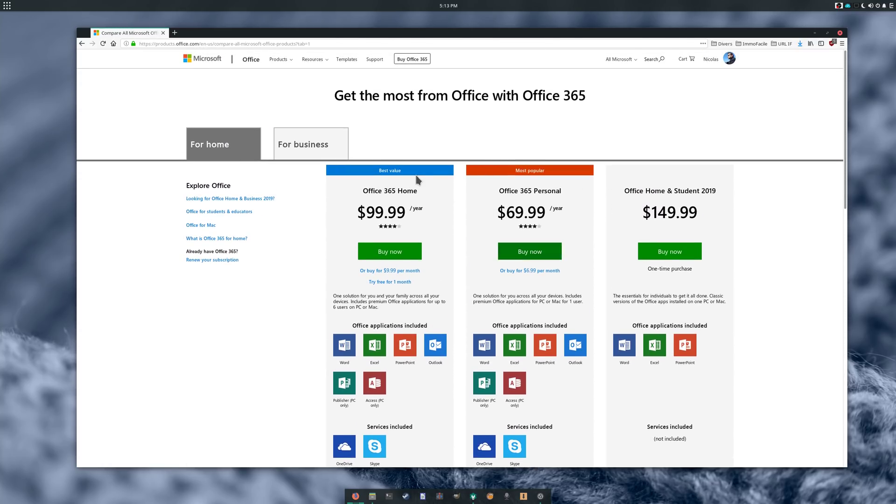
drag(484, 187, 567, 309)
click(566, 307)
- Scroll through the feature table, then highlight the Personal plan's title and $69.99/year price
scroll(567, 305, down, 5)
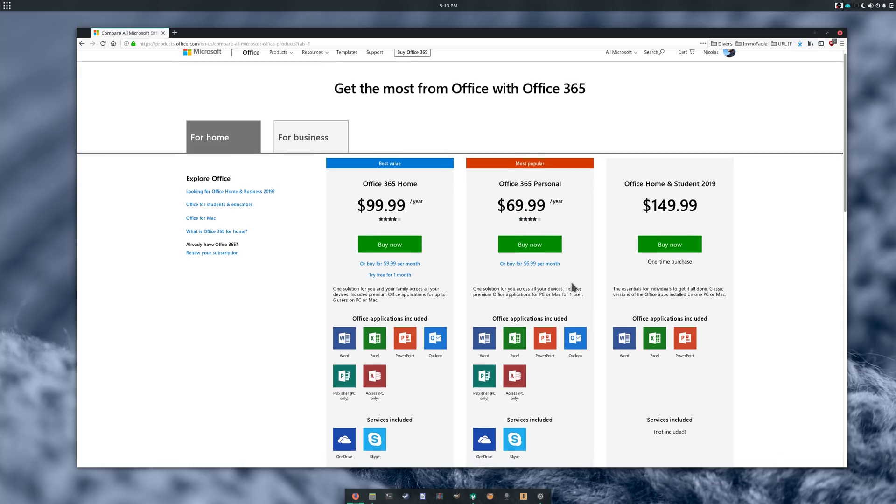
scroll(577, 274, down, 4)
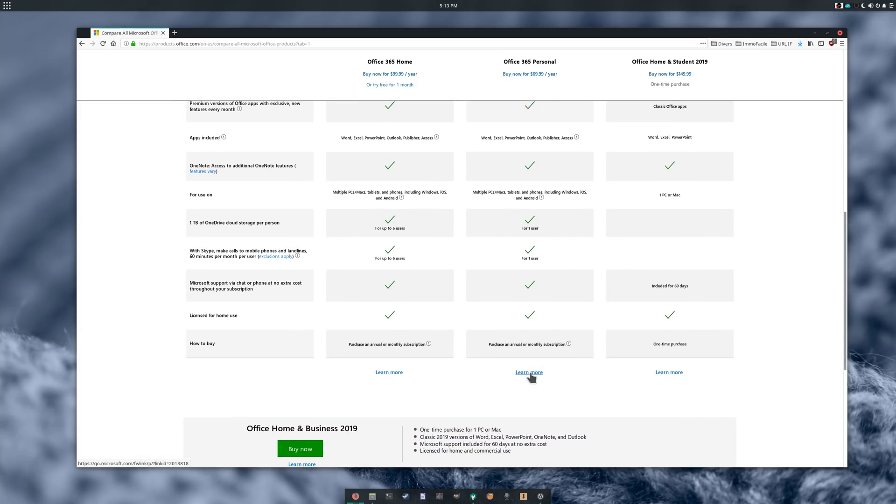
scroll(554, 350, down, 3)
scroll(672, 337, up, 8)
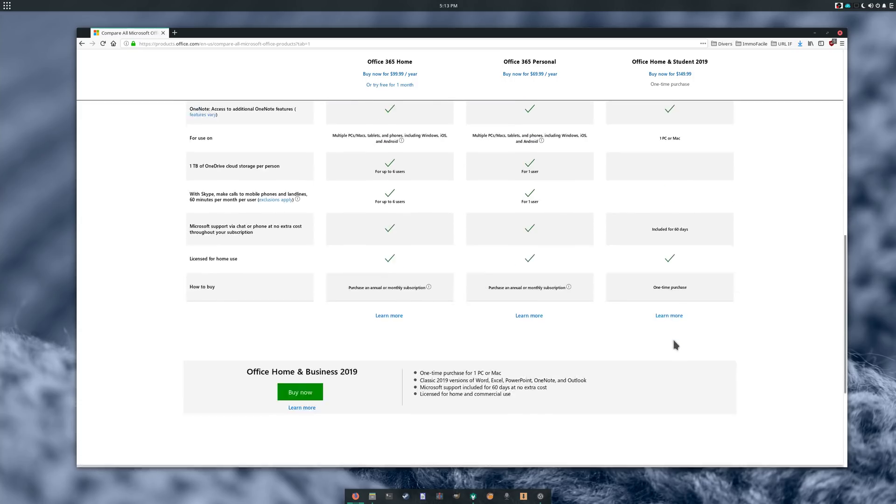
scroll(680, 342, up, 3)
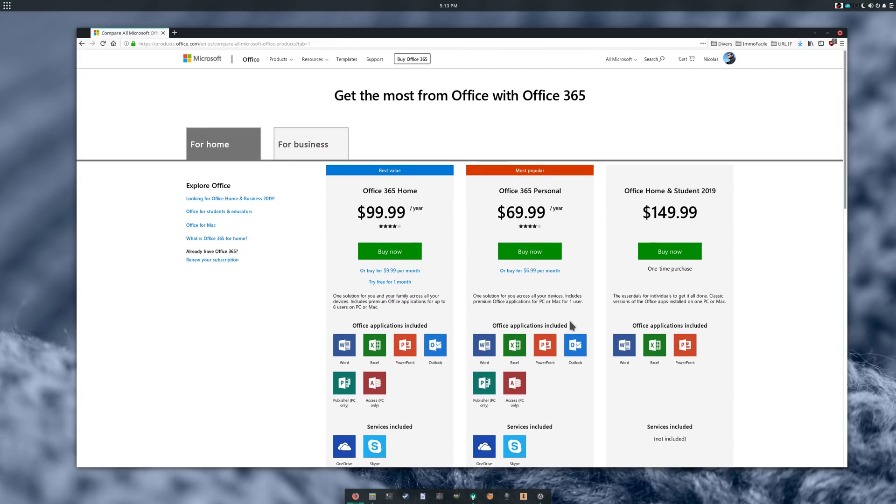
scroll(568, 378, down, 1)
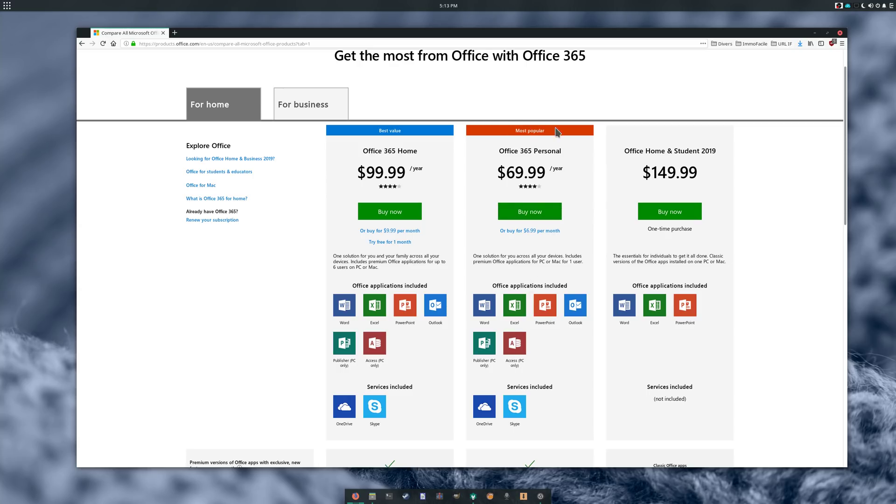
drag(556, 133, 556, 182)
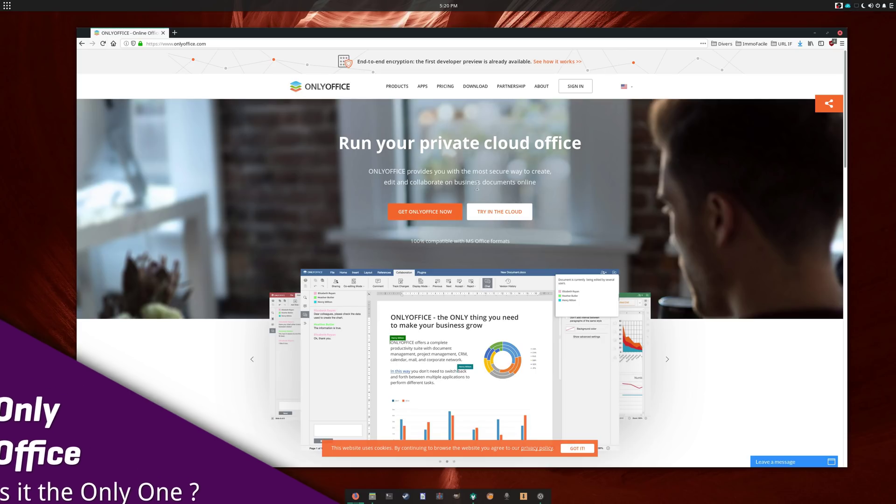
- Apply All caps to the first sentence through Paragraph Advanced Settings' Font tab, and reposition the chart
scroll(607, 224, down, 1)
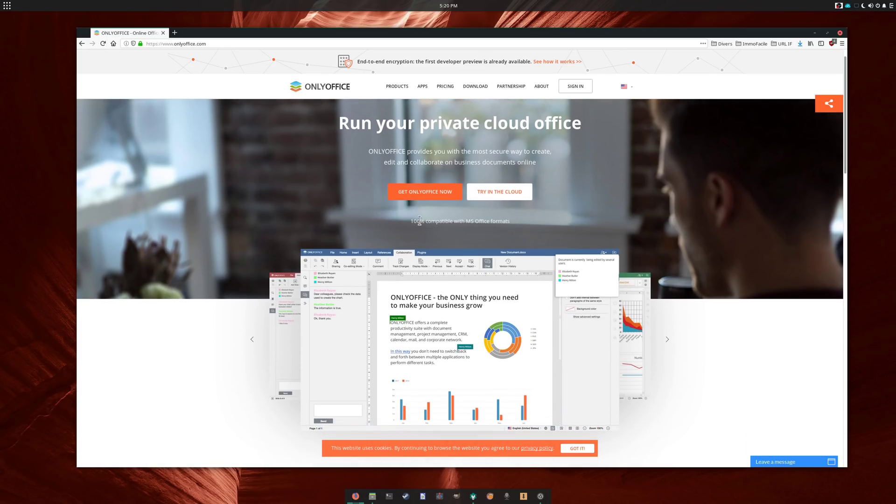
drag(411, 221, 519, 227)
click(520, 226)
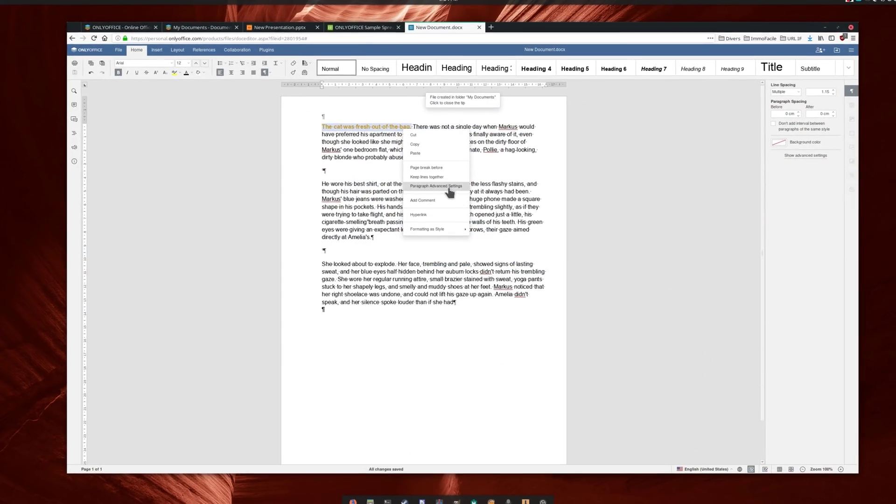
click(437, 187)
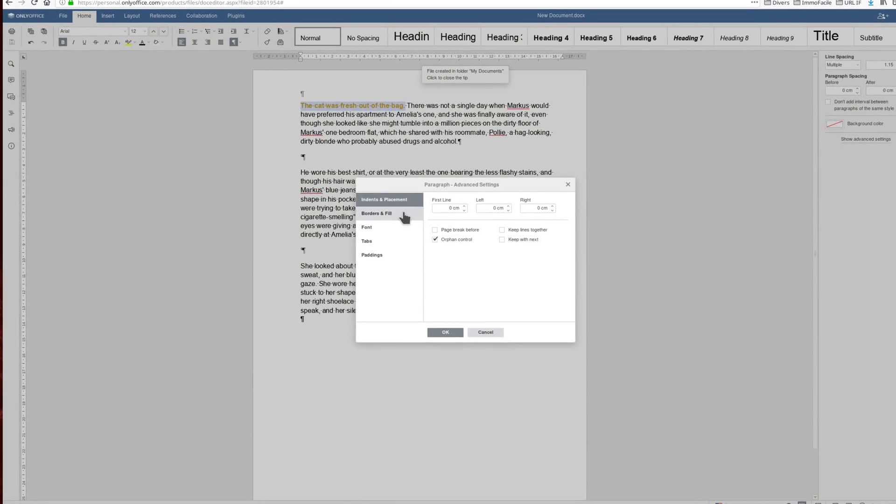
click(393, 229)
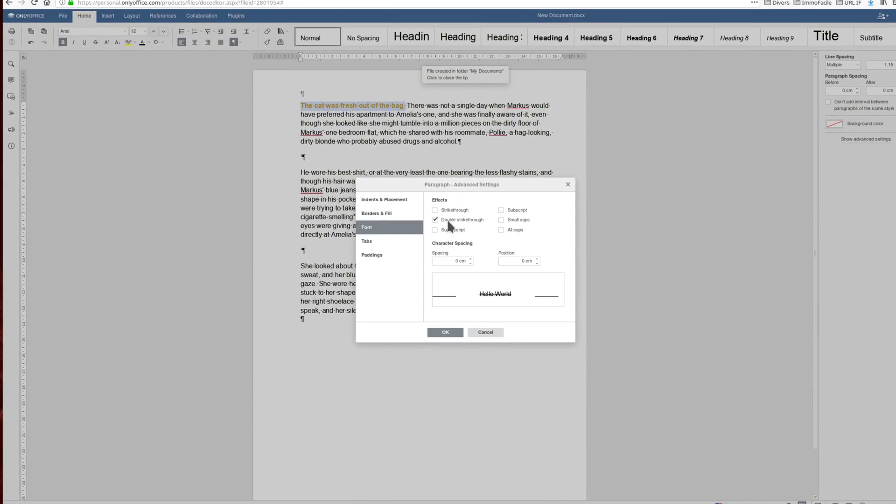
click(501, 230)
click(445, 333)
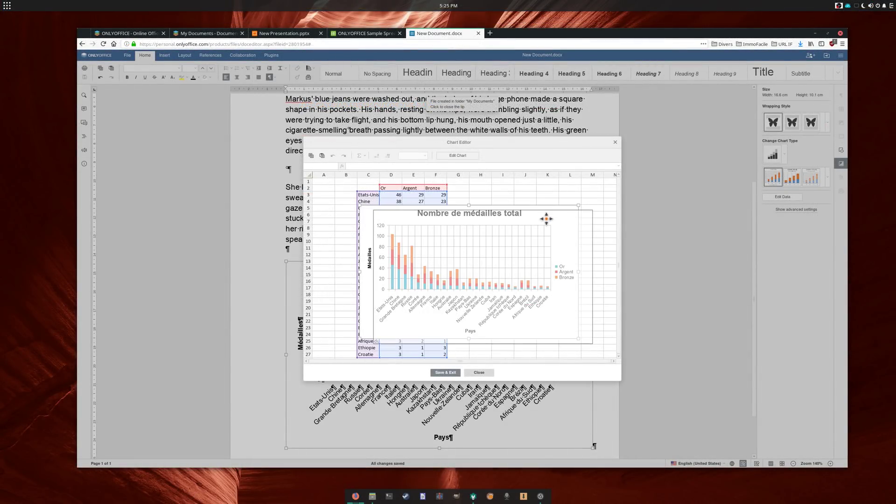
drag(547, 219, 579, 238)
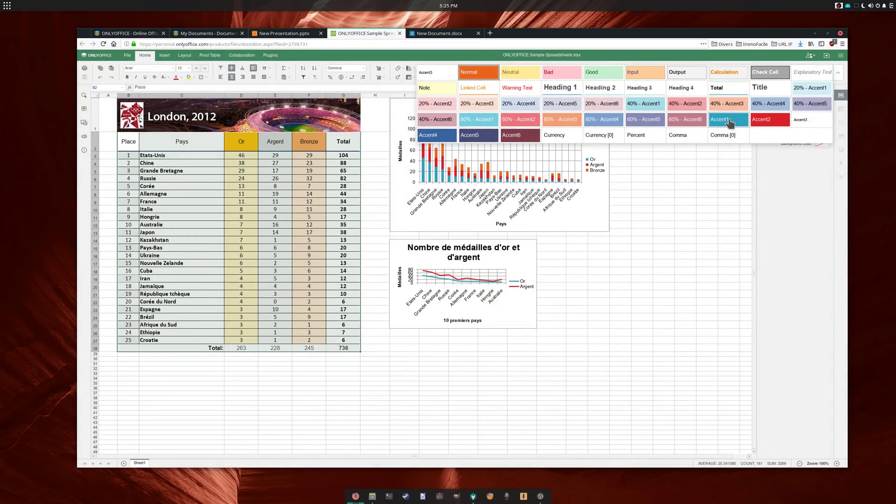
- Give the table the blue Accent1 style and review the document's Save as formats
click(729, 120)
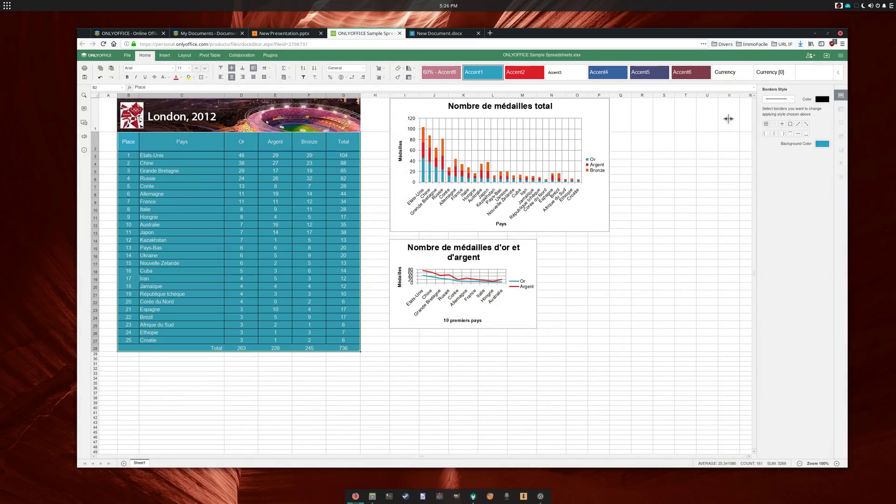
click(309, 141)
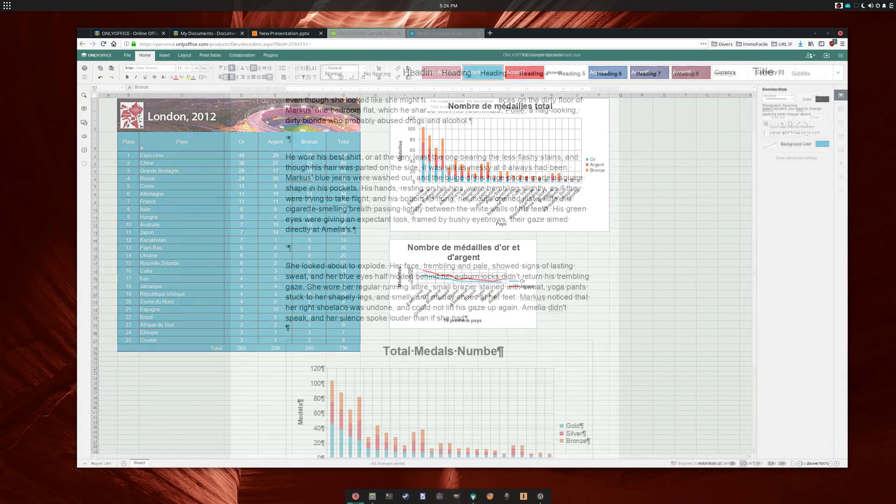
click(127, 56)
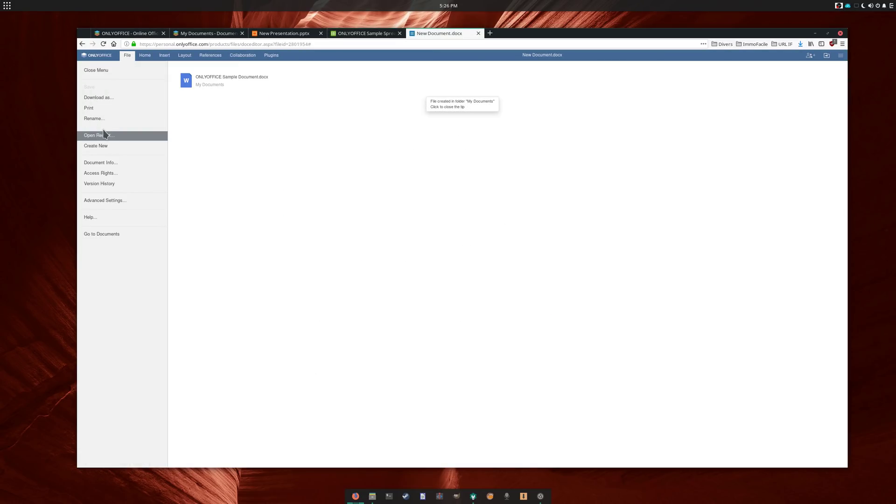
click(112, 97)
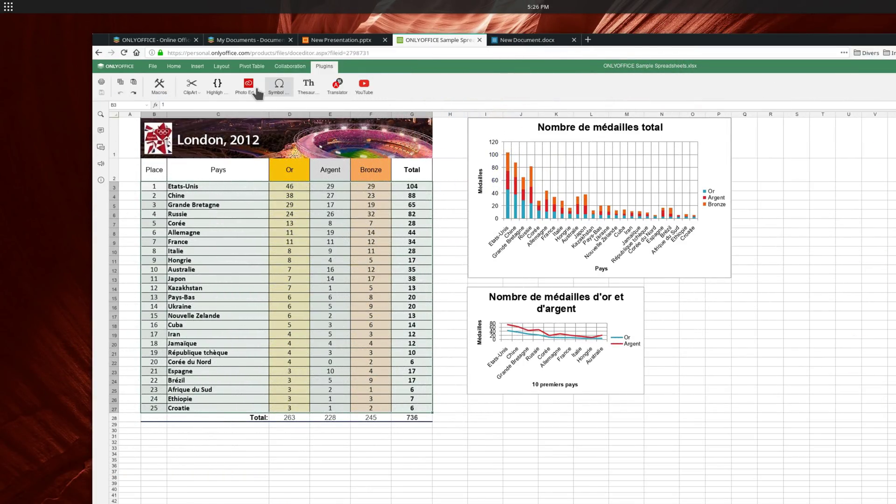
- Create the empty Macros 1 in the medal spreadsheet's macro editor and zoom in on its code
click(159, 86)
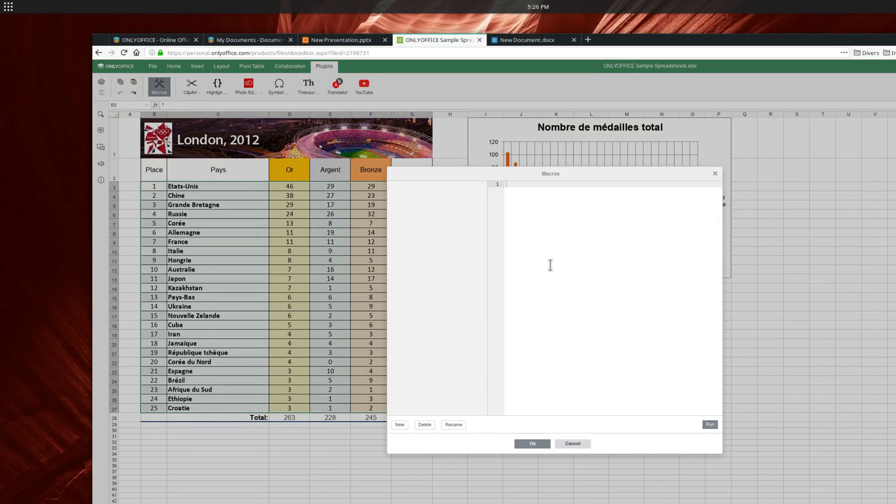
click(400, 425)
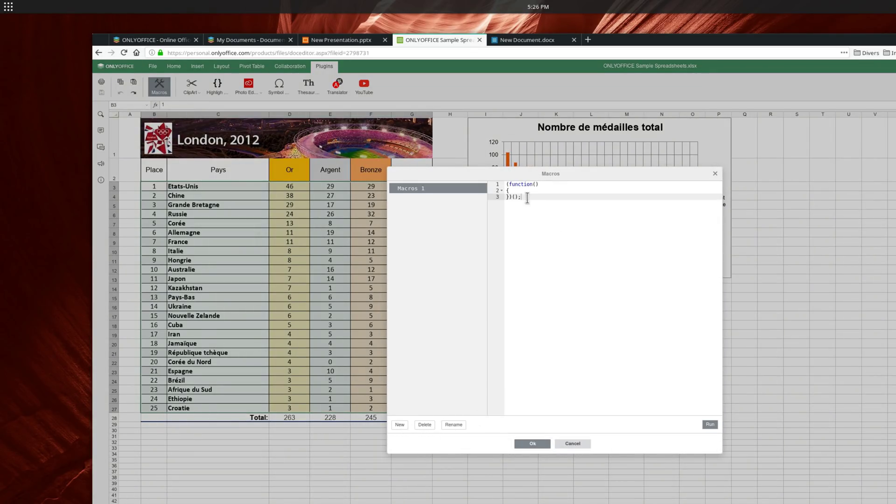
click(548, 215)
key(ctrl+plus)
key(ctrl+plus)
key(ctrl+plus)
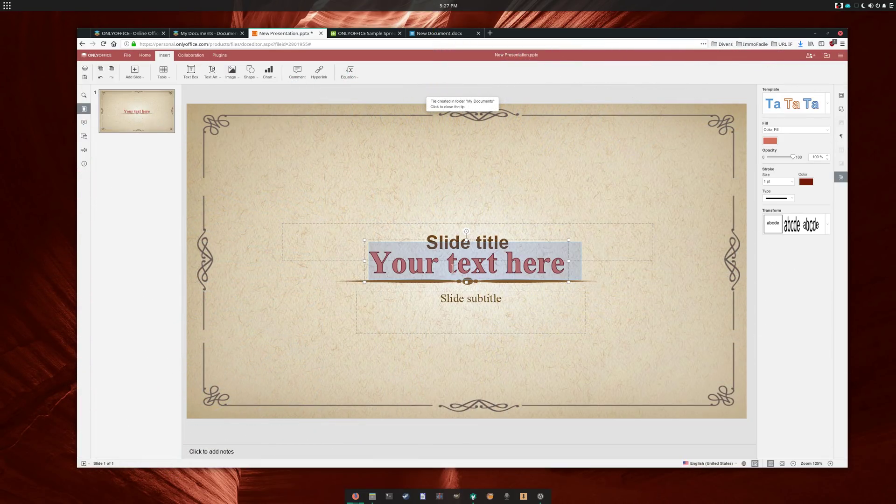
- Replace the red Text Art with 'Slide Title' and nudge it slightly up on the slide
text(Slide Title)
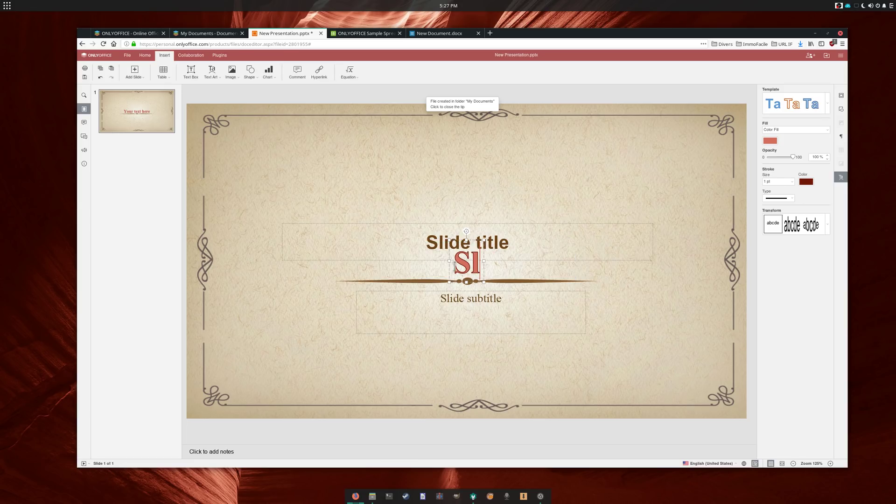
click(539, 211)
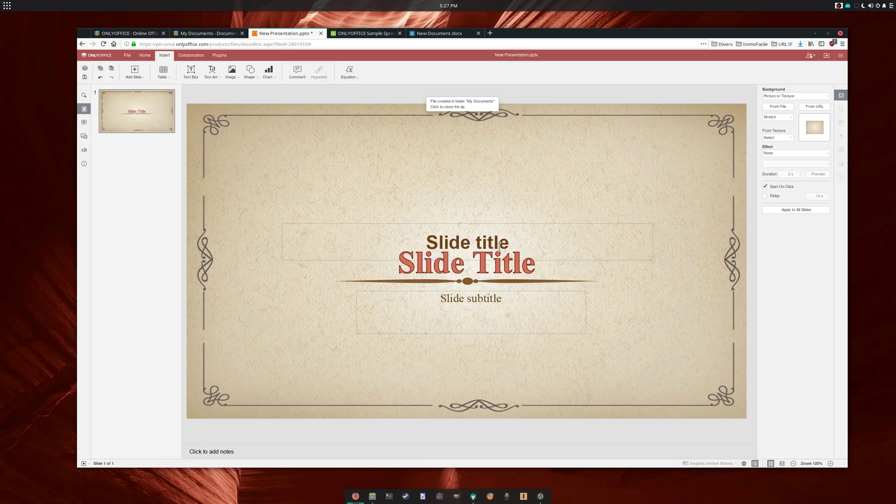
click(480, 266)
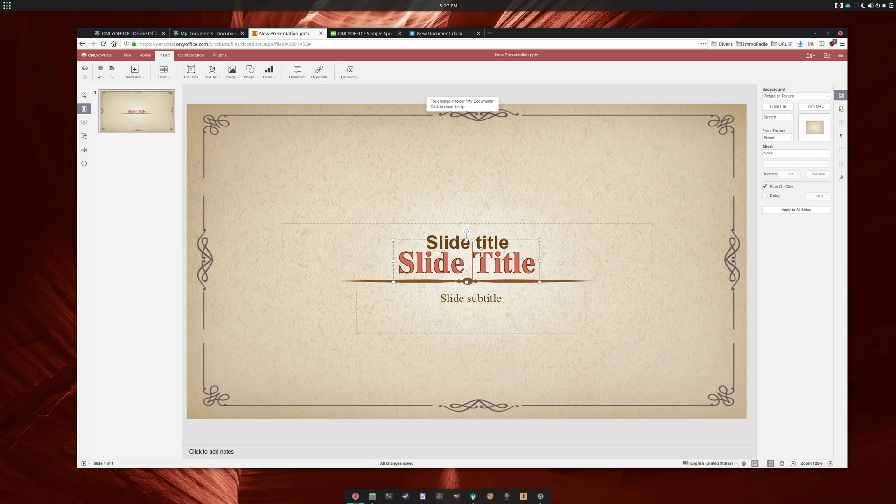
click(466, 234)
drag(466, 234, 466, 222)
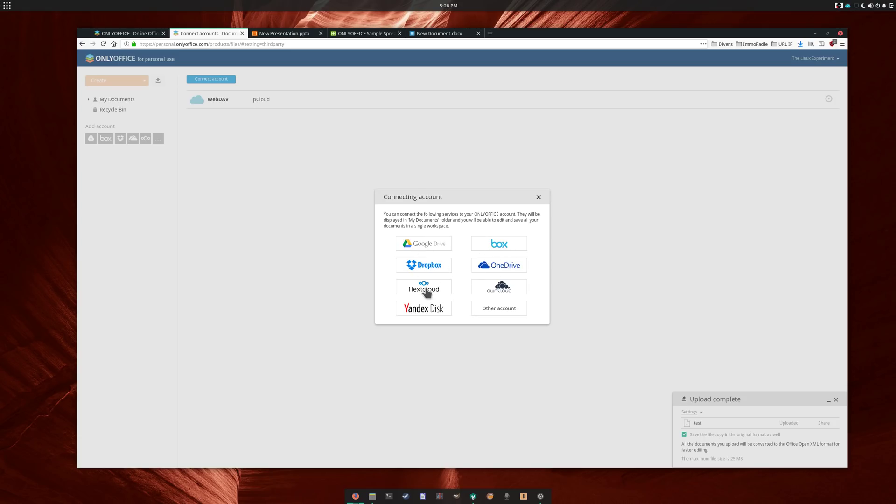
- Pick Other account, tour the CRM, Community, Mail and Talk modules, and launch the Talk web client
click(499, 311)
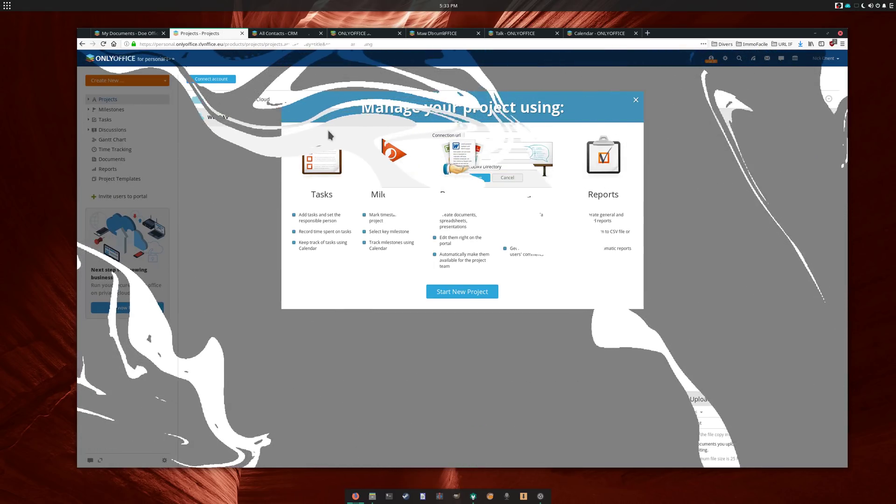
click(294, 35)
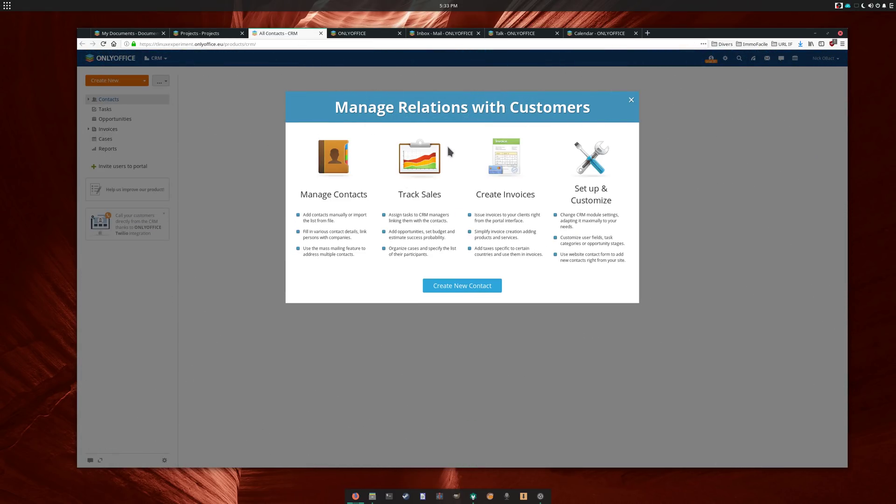
click(374, 35)
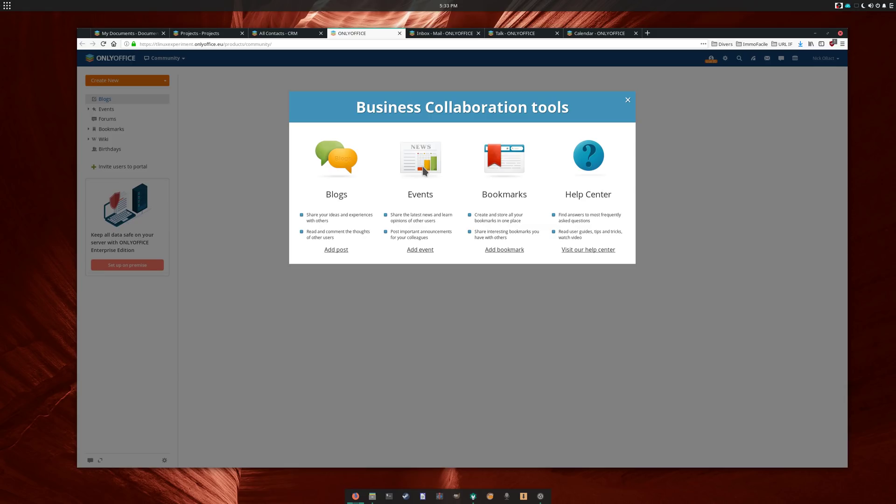
click(460, 37)
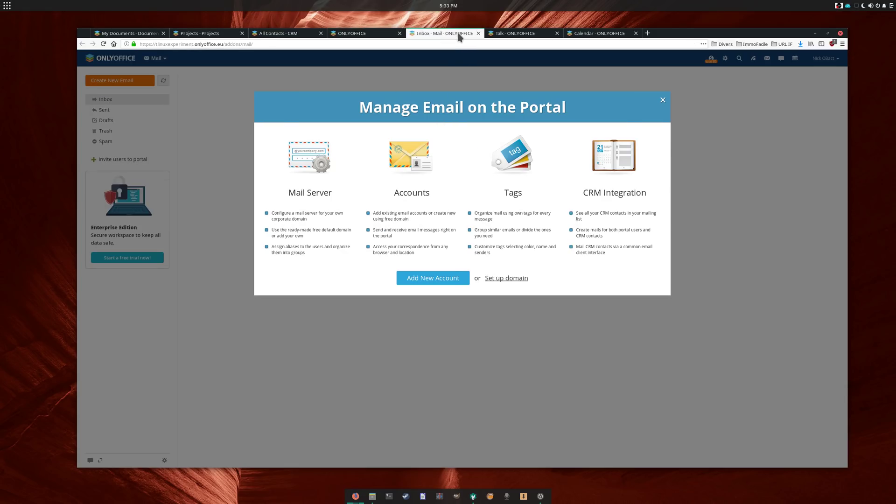
click(519, 37)
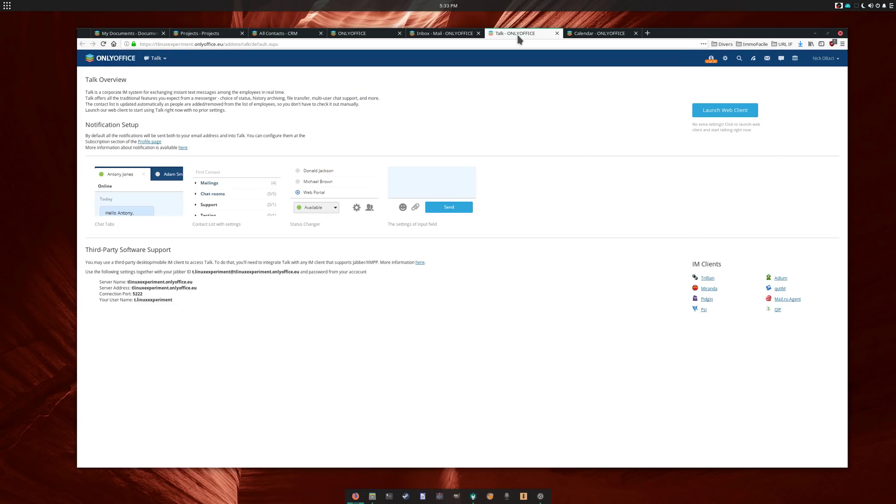
click(726, 112)
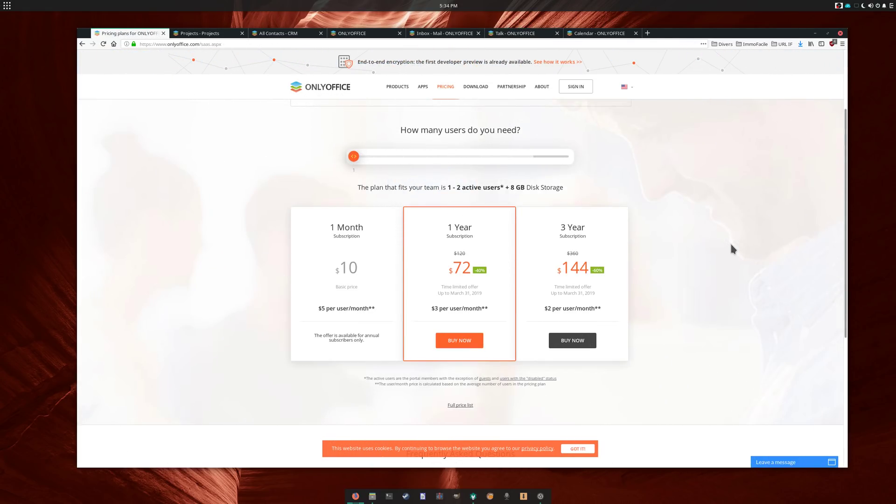
- Scroll the pricing page ($10 month, $72 year, $144 three-year) and dismiss the cookie notice
scroll(733, 242, up, 3)
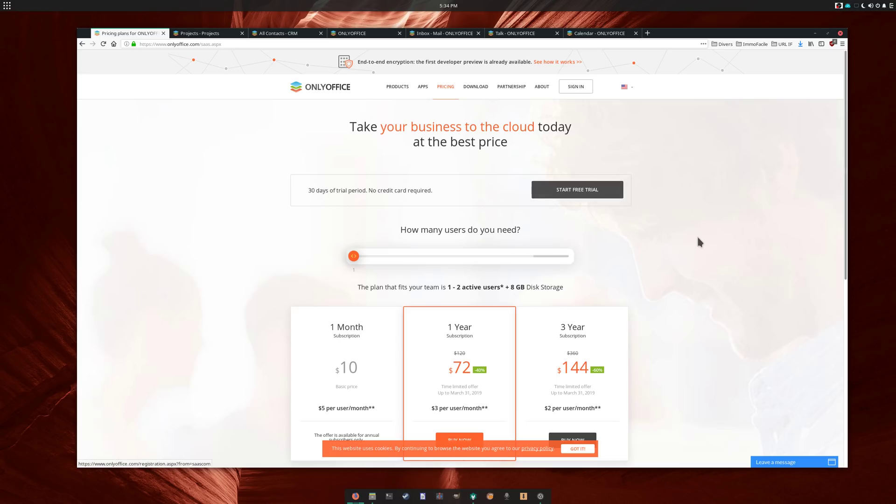
scroll(698, 235, down, 1)
scroll(699, 242, down, 1)
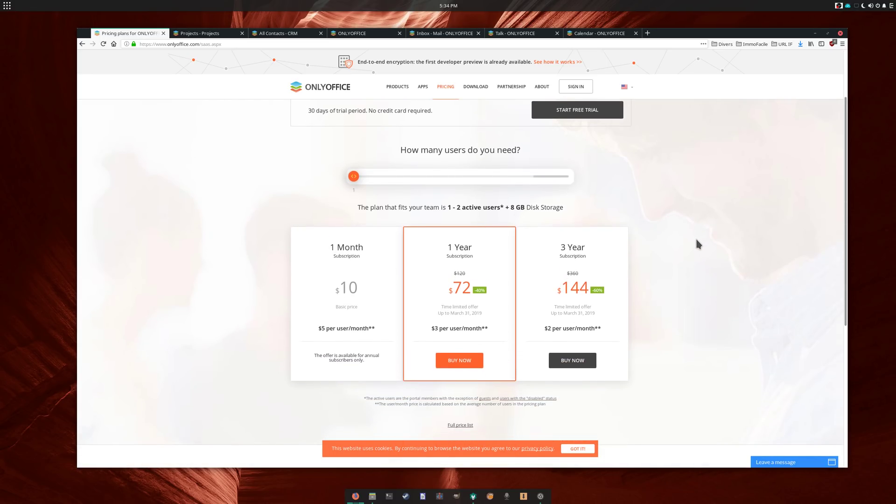
scroll(697, 241, down, 1)
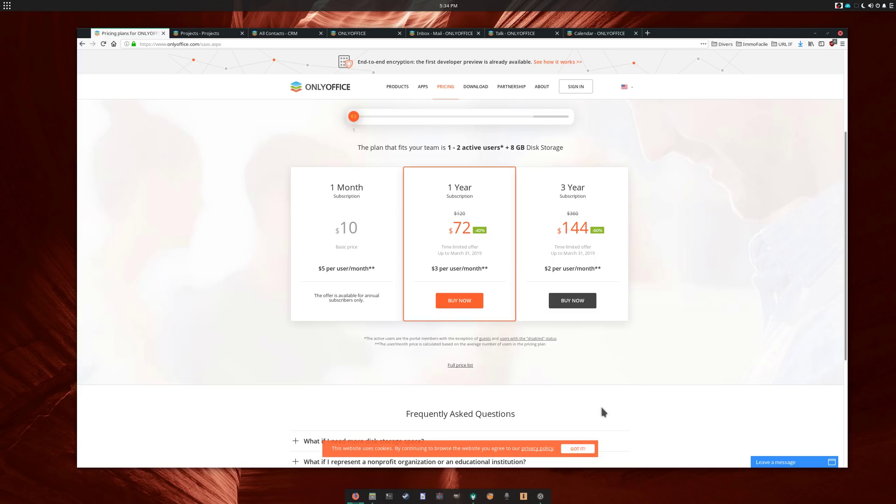
click(579, 449)
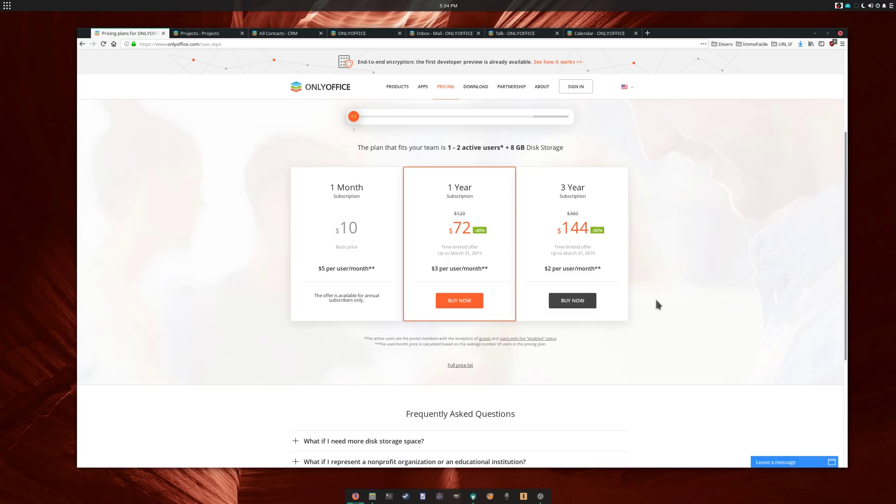
- Apply the third design theme to the blank presentation and return to the medal spreadsheet
scroll(673, 285, up, 1)
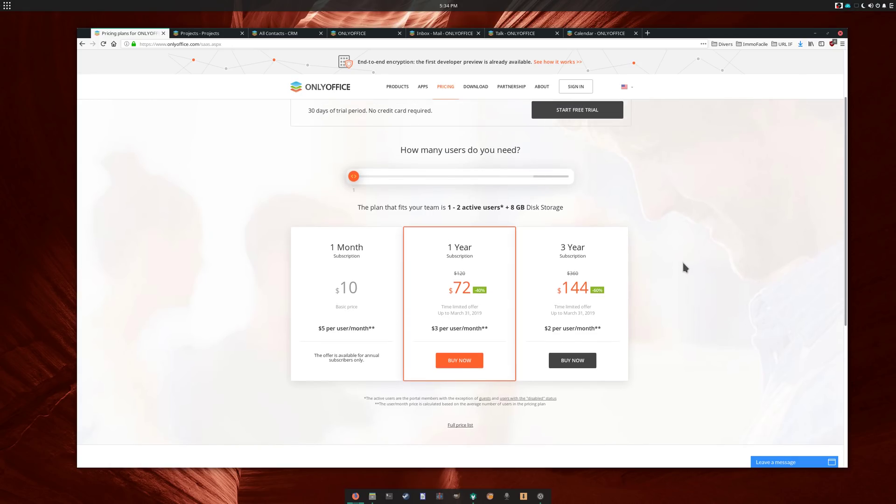
scroll(406, 261, down, 1)
mouse_move(398, 86)
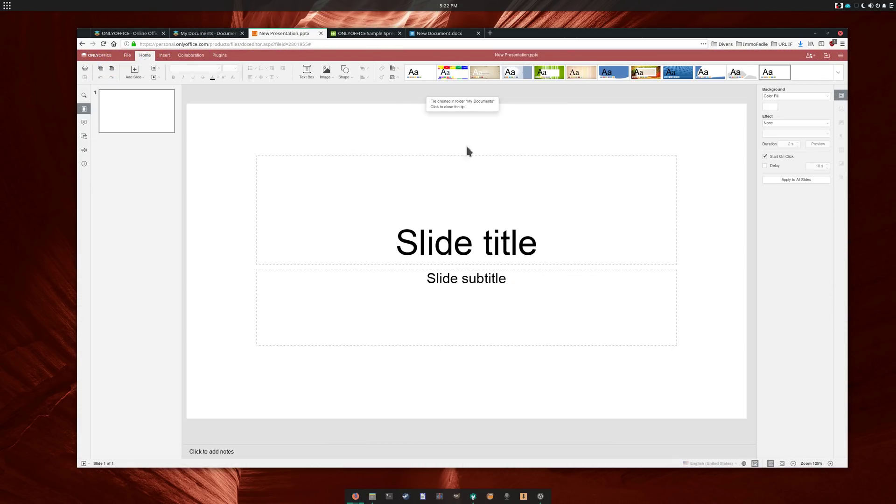
click(478, 73)
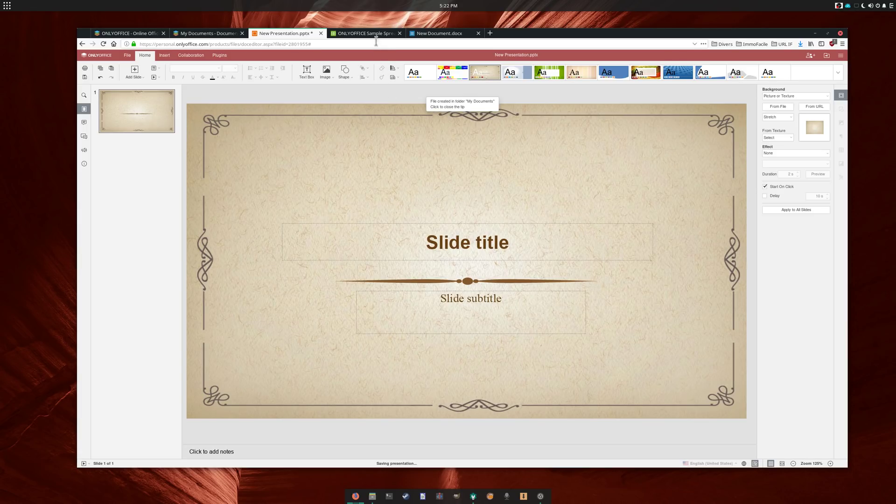
click(373, 34)
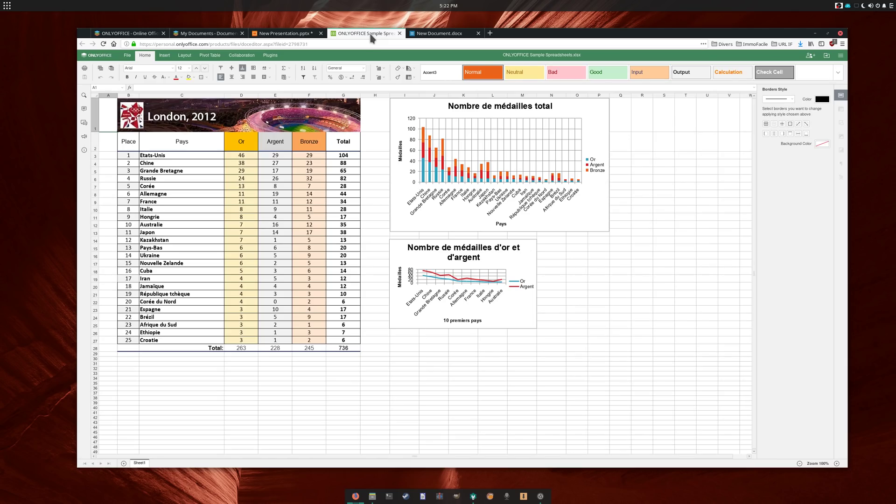
- In the blank new document, view the File > Download as formats and Open Recent list
click(444, 35)
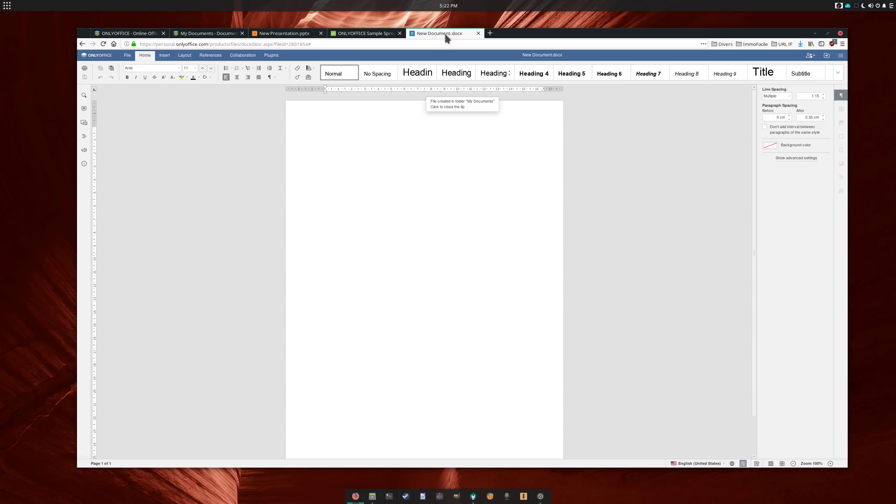
click(126, 55)
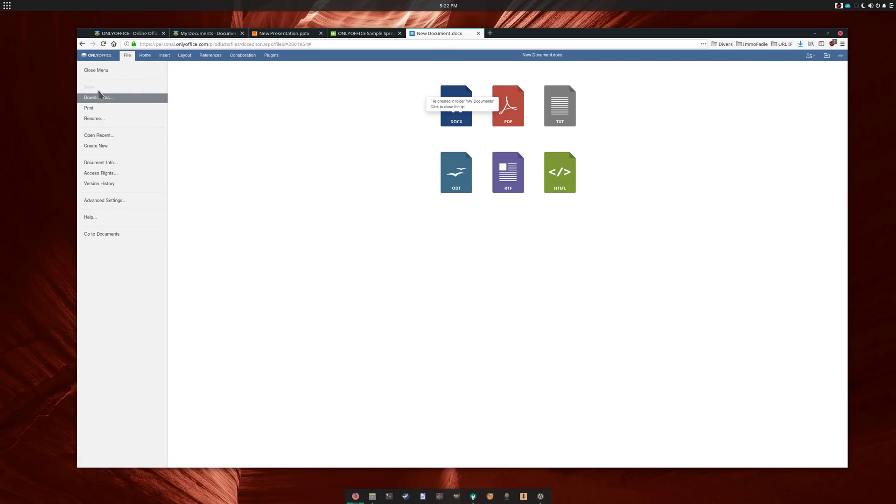
click(104, 137)
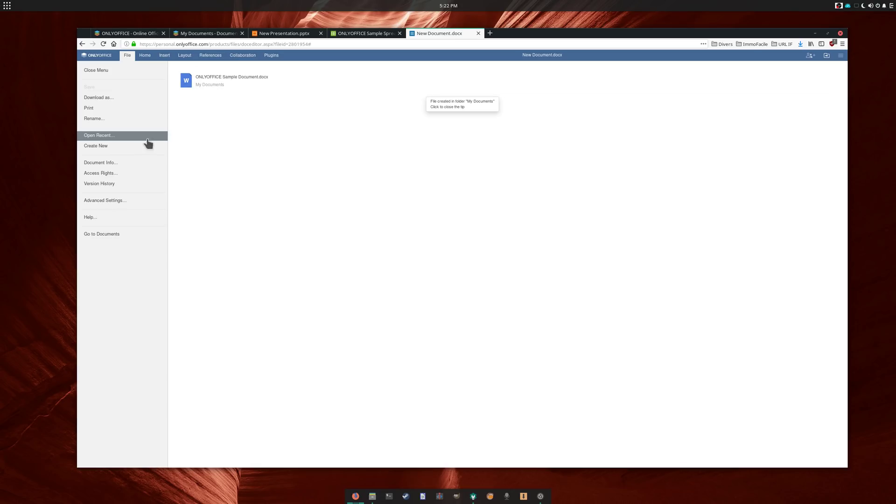
- Close the File menu and view the ONLYOFFICE homepage and My Documents file list
click(127, 55)
click(140, 34)
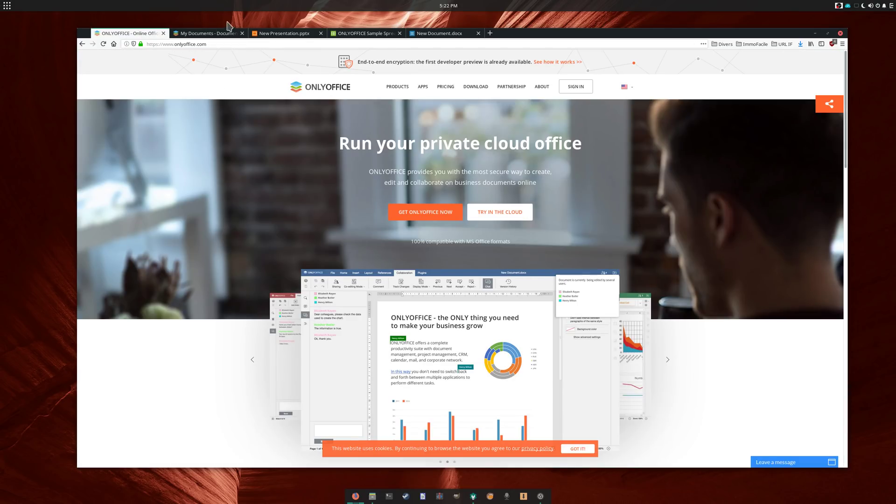
click(220, 34)
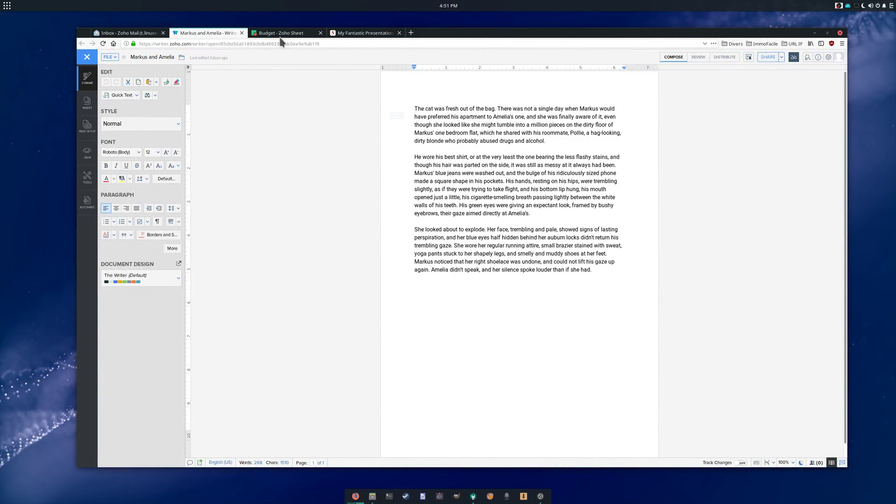
- Glance at the Budget spreadsheet and My Fantastic Presentation, then return to the Markus and Amelia story
click(282, 33)
click(353, 34)
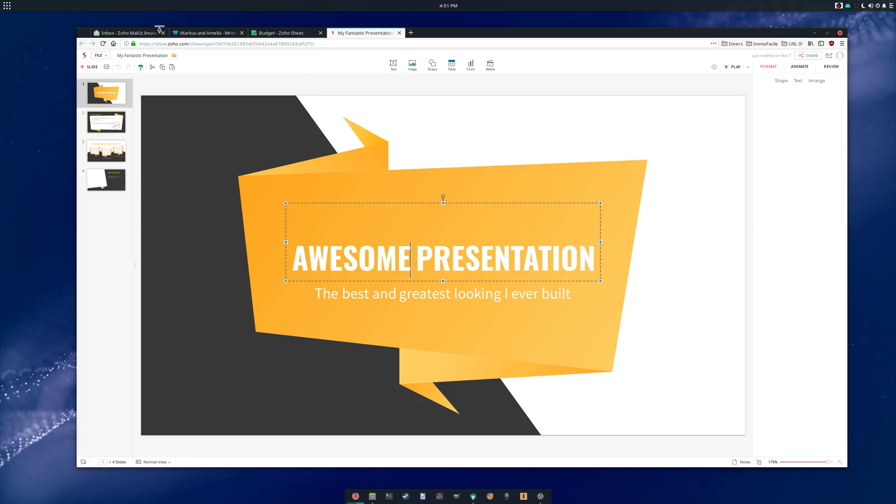
click(184, 35)
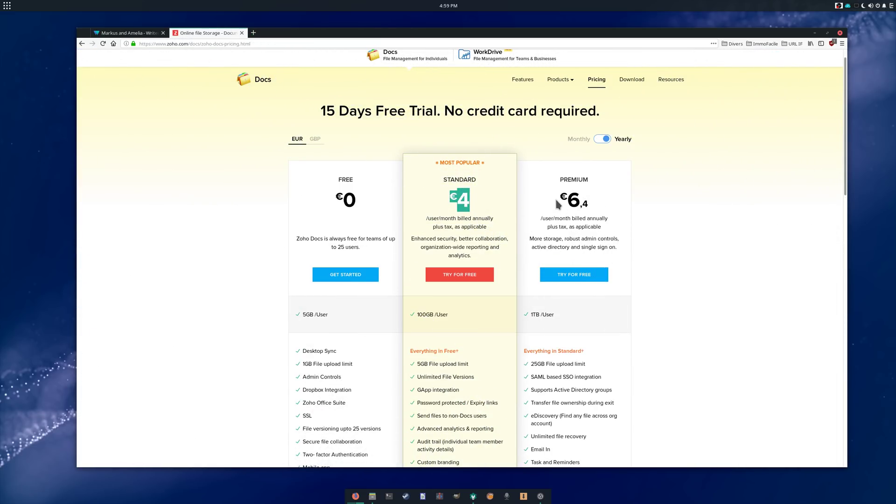
scroll(609, 201, down, 2)
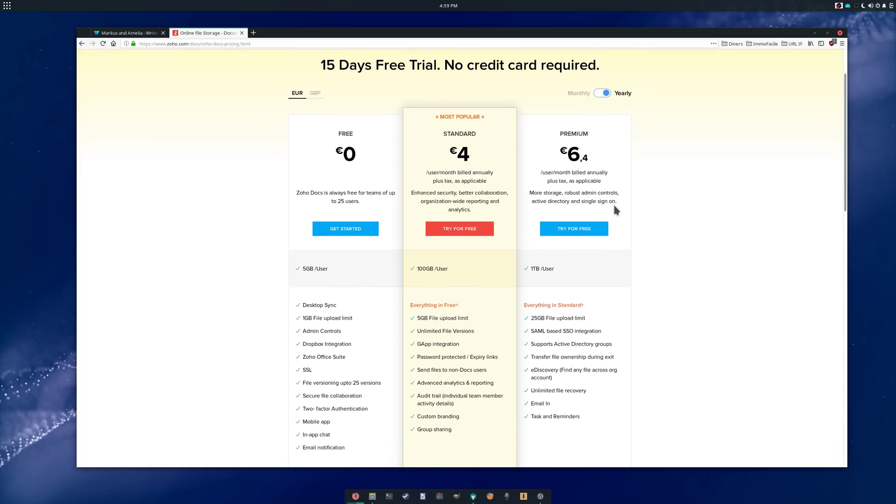
scroll(614, 206, down, 2)
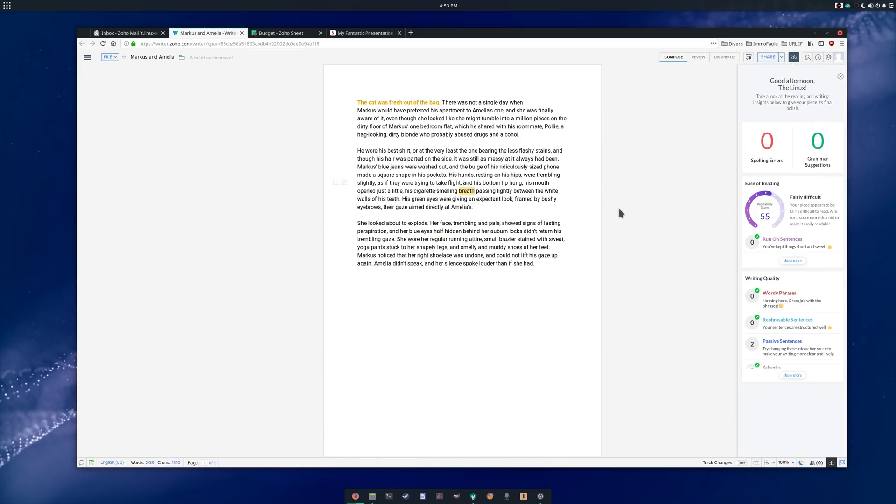
- Change the commented word 'breath' to 'breathe' in the second paragraph
click(473, 192)
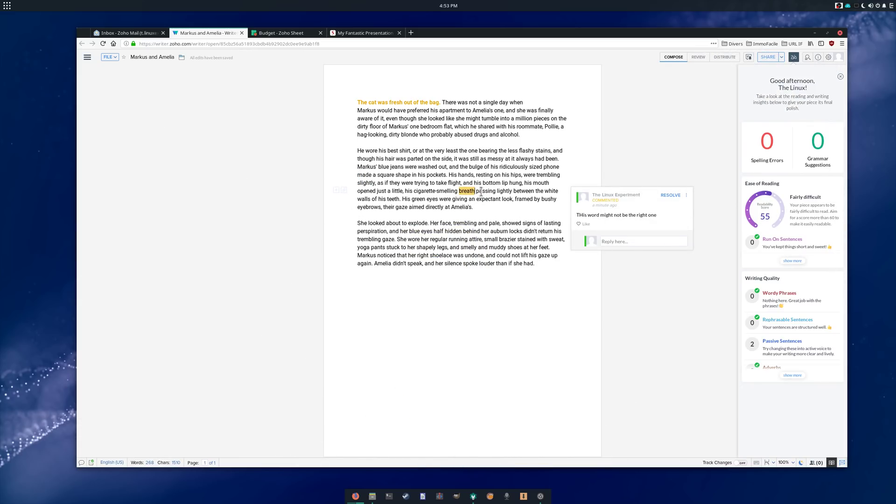
text(e)
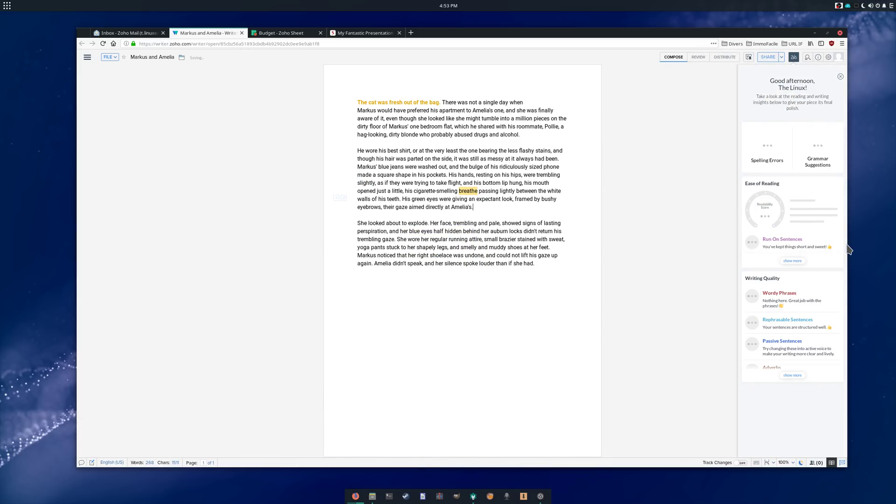
click(475, 191)
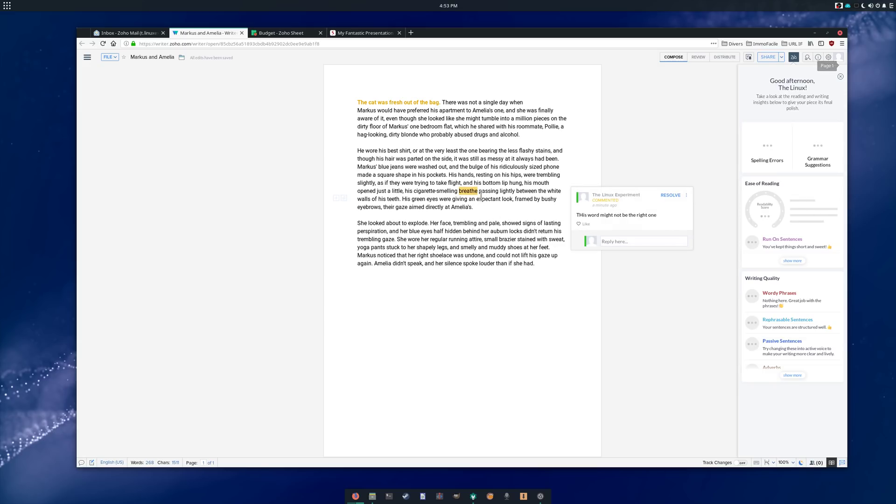
text(u)
click(548, 223)
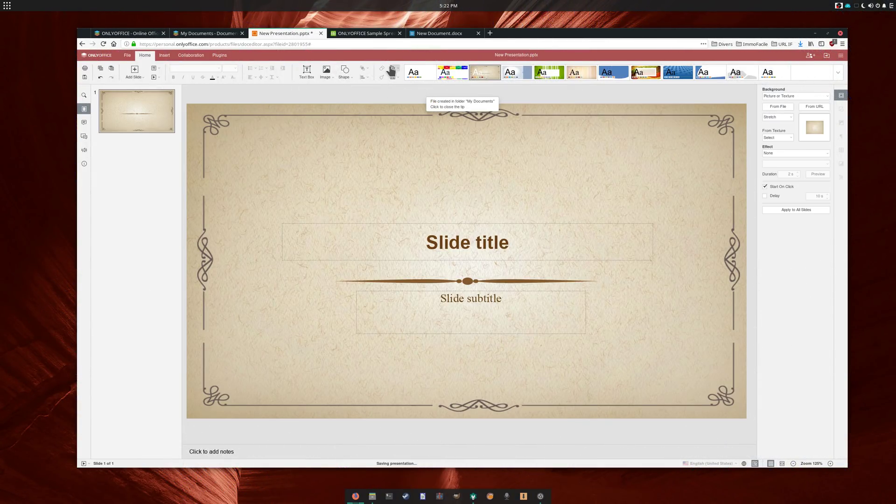
- Switch through the medals spreadsheet to New Document.docx and view its File > Open Recent list
click(364, 33)
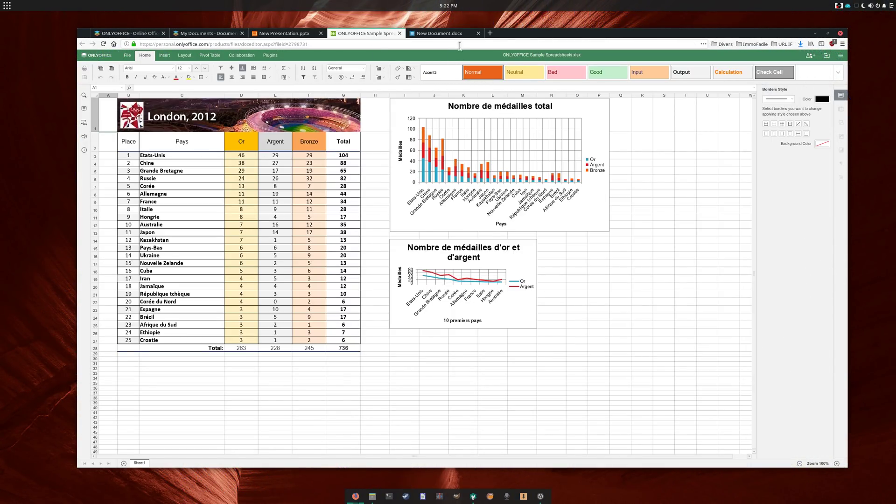
click(443, 34)
click(127, 55)
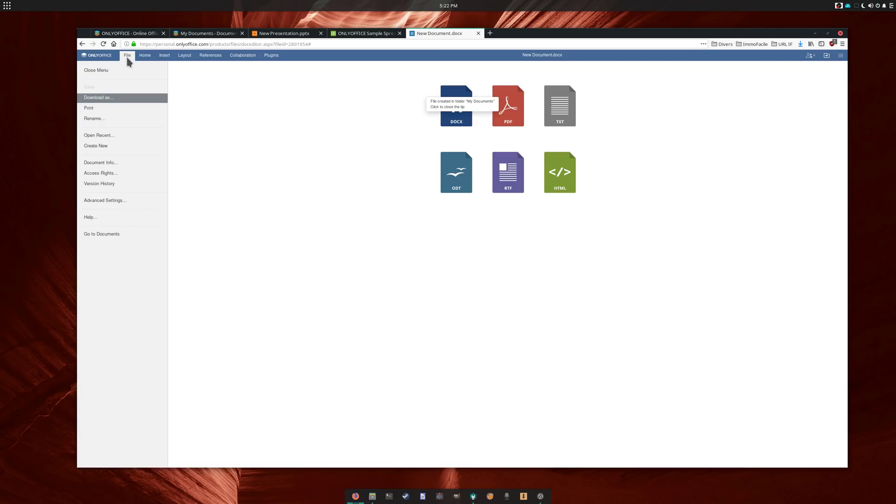
click(103, 136)
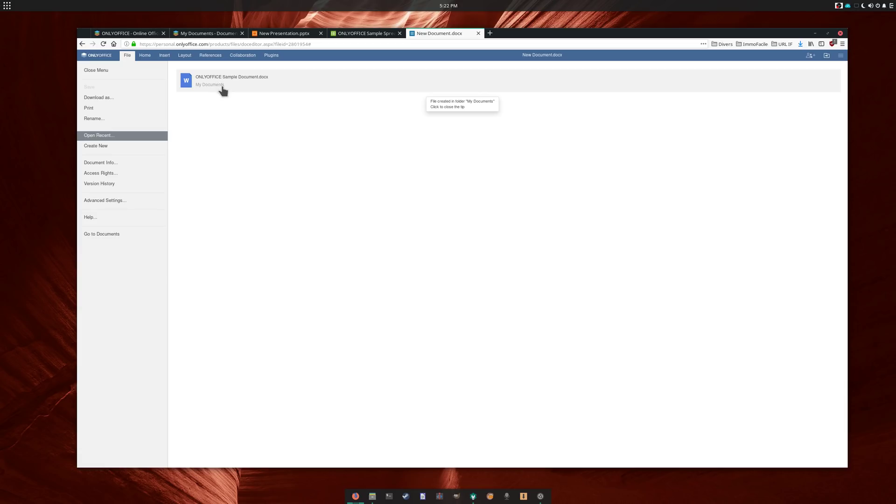
click(127, 57)
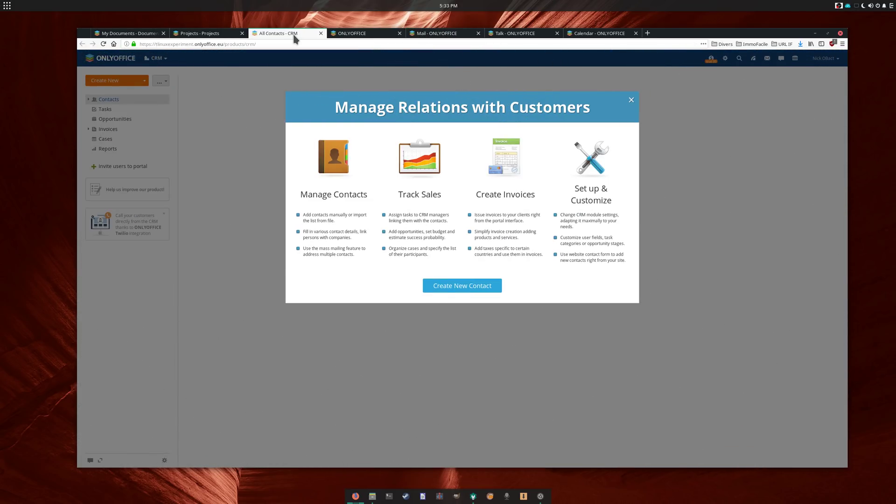
- Look through the Community, Mail, Talk and Calendar modules
click(373, 34)
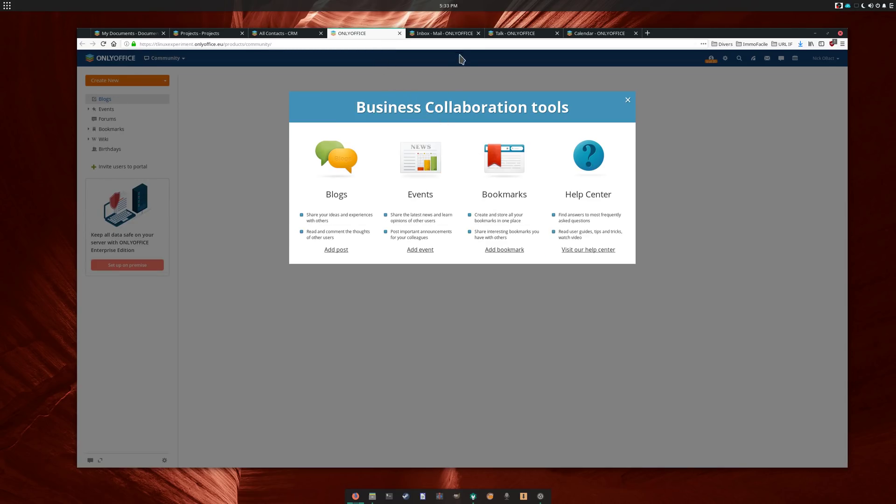
click(444, 33)
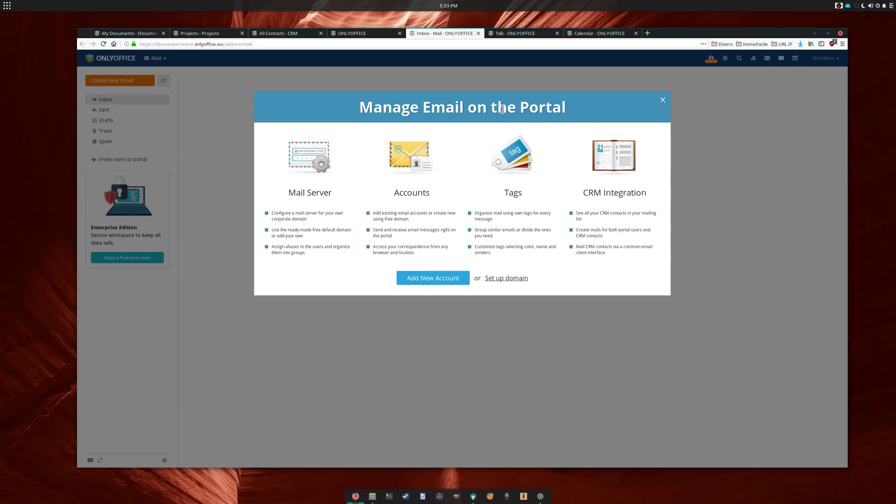
click(518, 35)
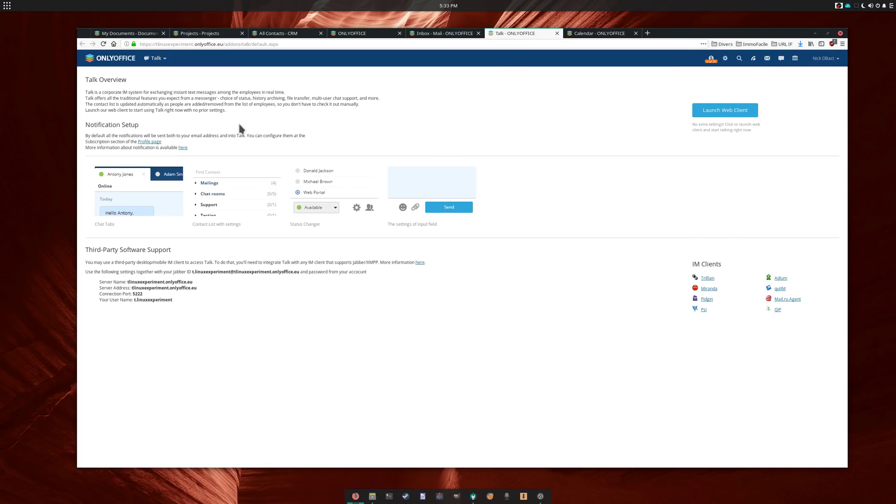
click(625, 34)
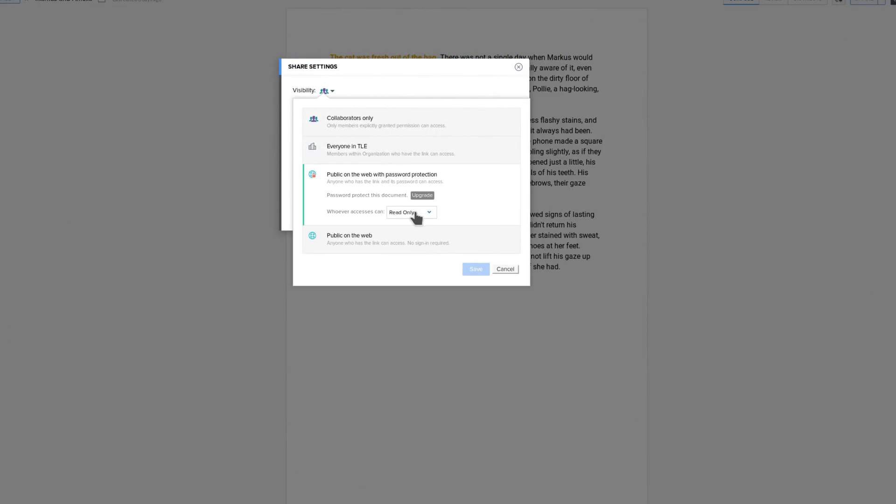
- Give link visitors read-only access and save the password-protected sharing settings
click(411, 212)
click(413, 233)
click(473, 270)
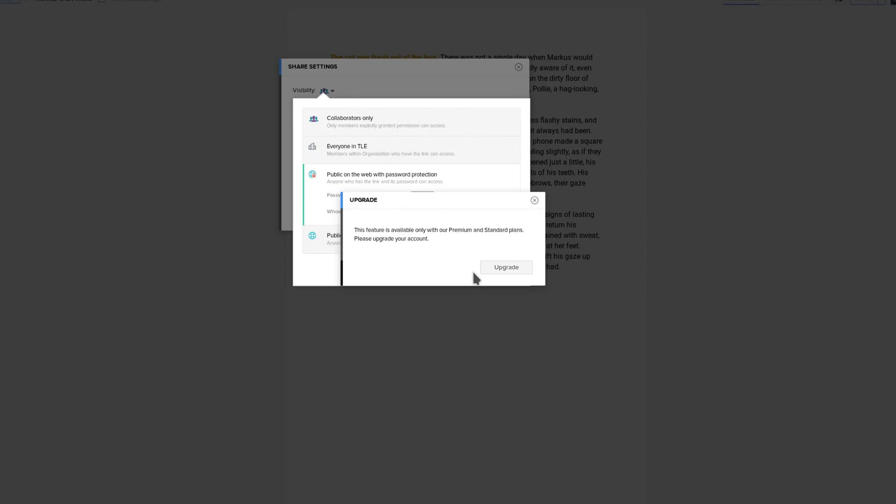
drag(356, 228, 455, 237)
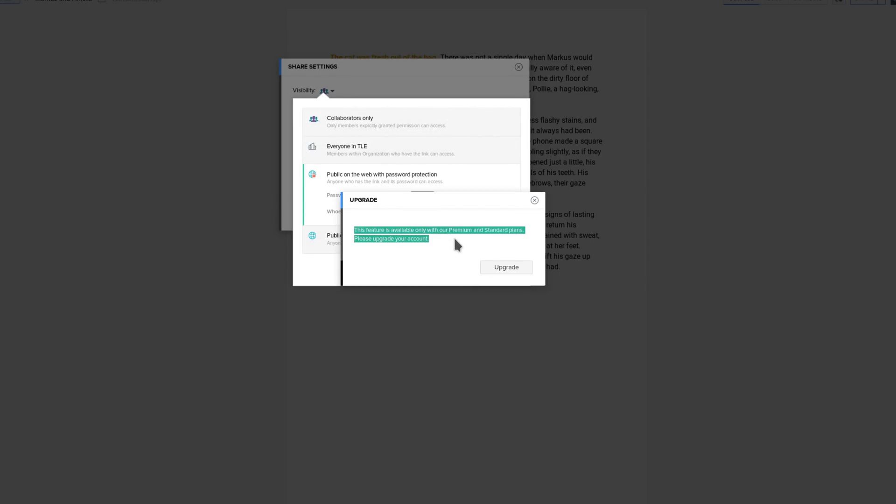
click(458, 237)
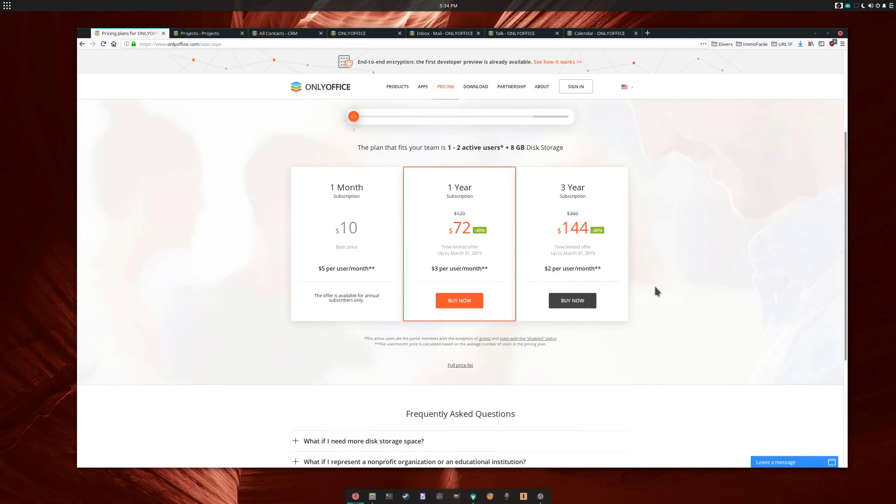
- Browse the Layout, References, Review and View toolbars, then switch to Présentation.pptx
scroll(685, 276, up, 2)
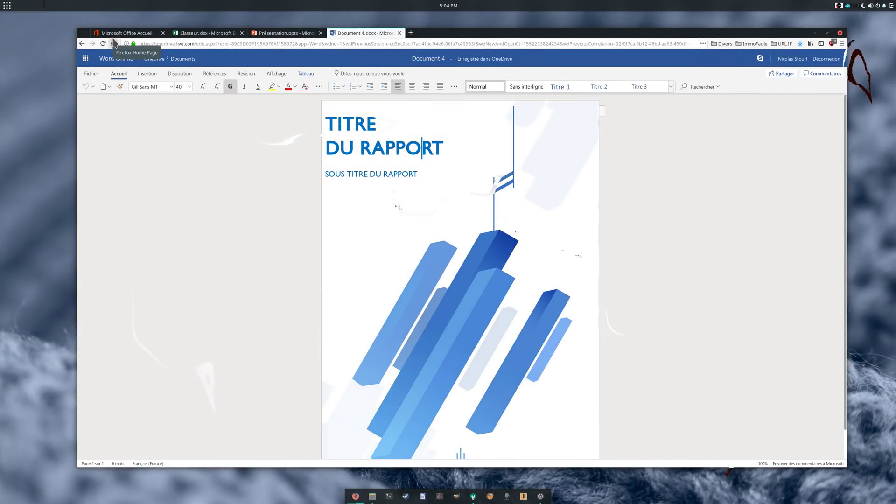
click(180, 73)
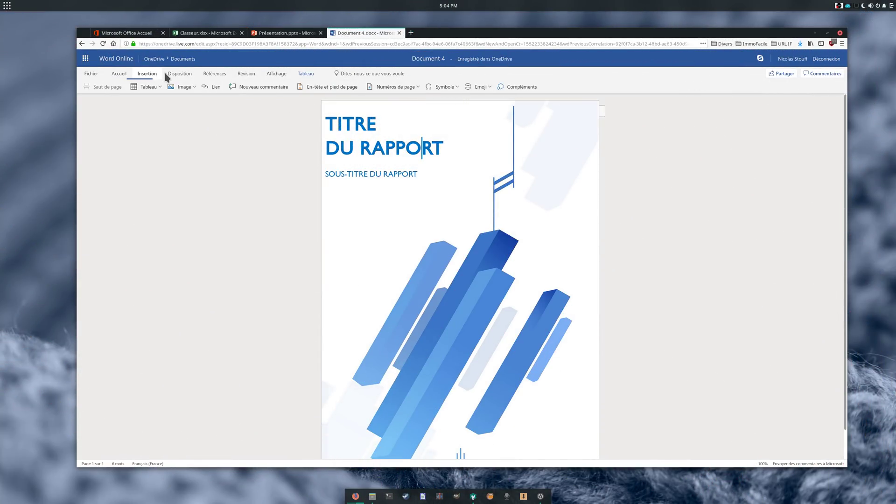
click(214, 73)
click(246, 73)
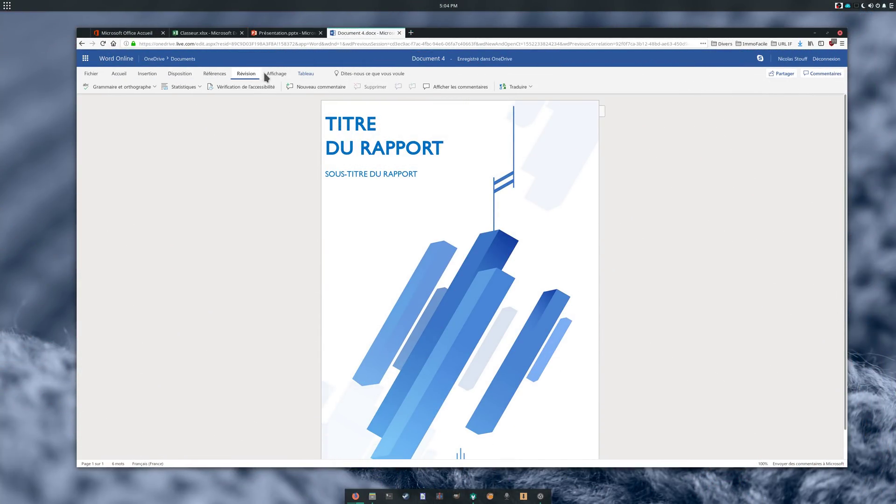
click(276, 73)
click(275, 33)
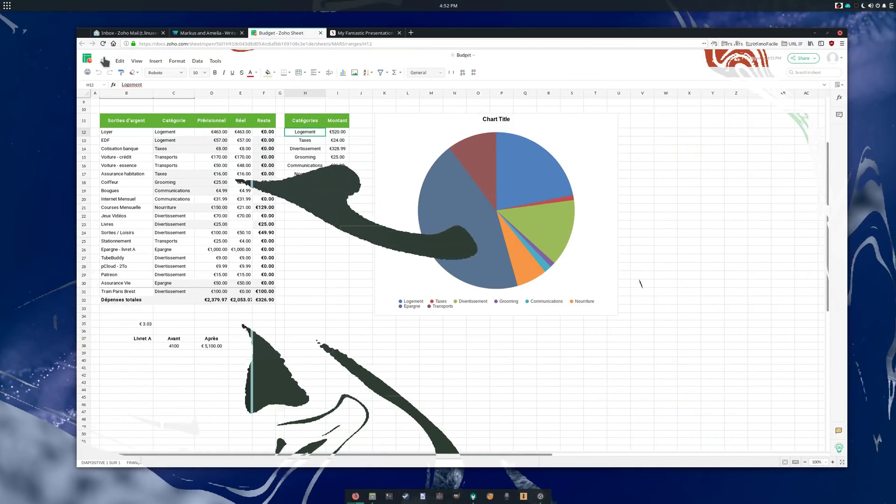
click(104, 61)
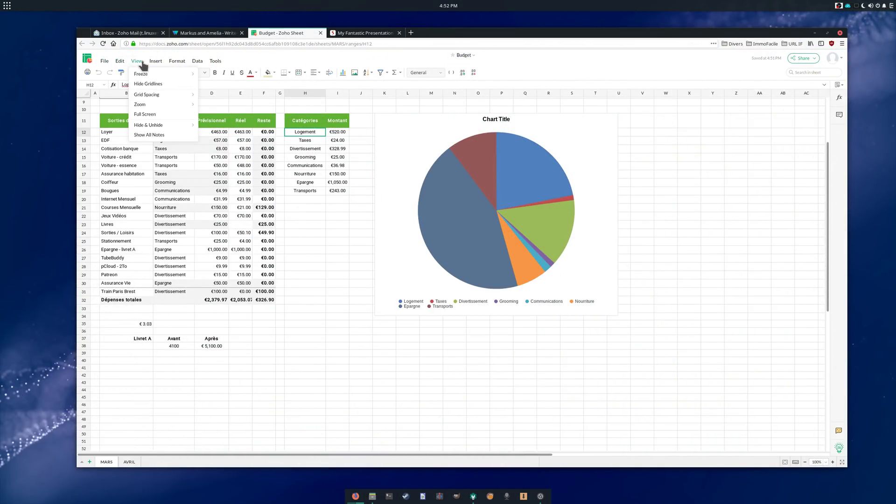
- Browse the Zoho Sheet menus, then close them by selecting cell H28
mouse_move(163, 61)
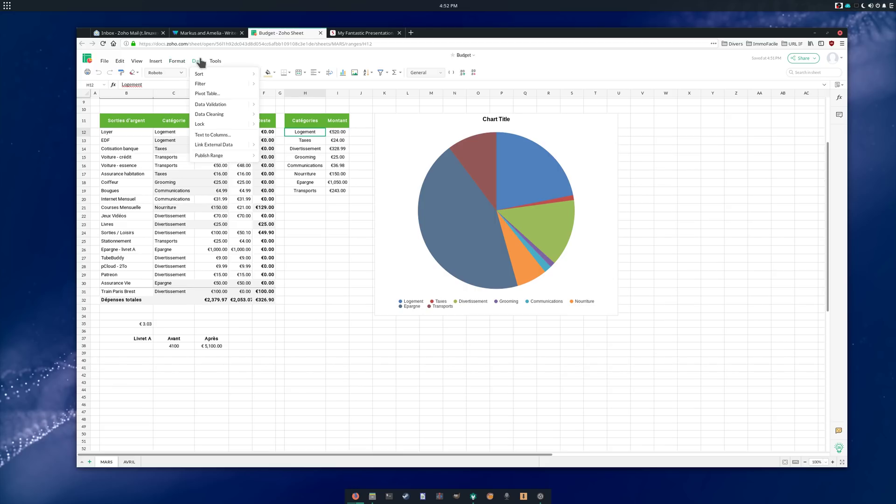
mouse_move(215, 61)
click(300, 265)
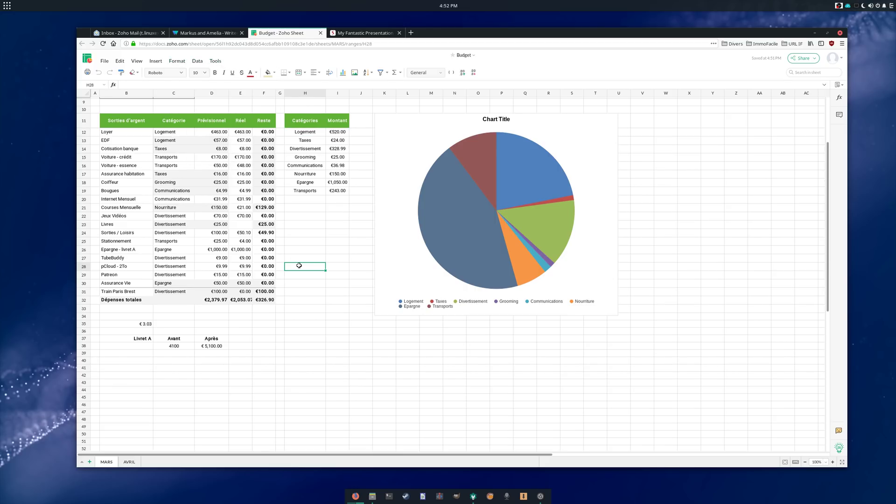
- In My Fantastic Presentation, open slide 2 and select its WRONG stamp and Slide Title art
click(364, 33)
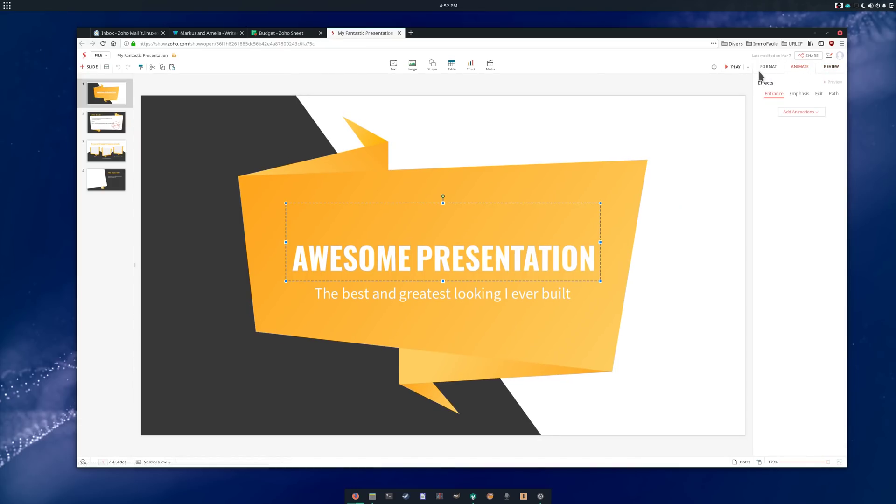
click(768, 66)
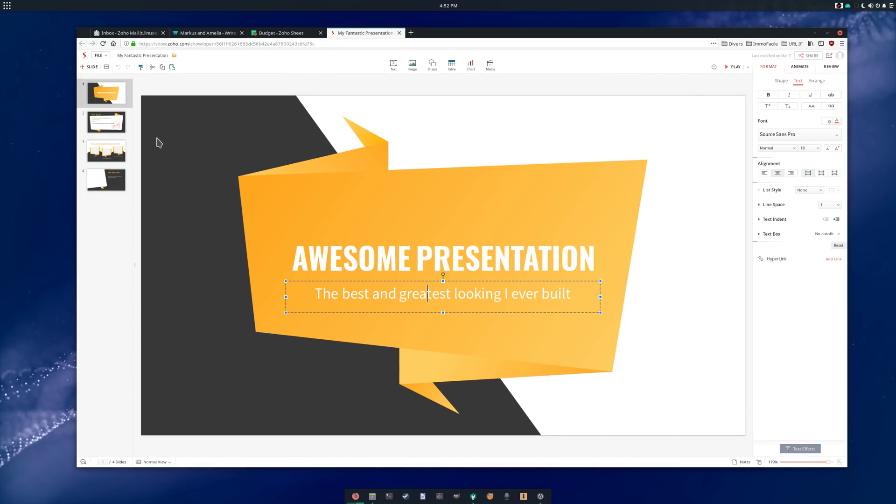
click(116, 124)
click(567, 282)
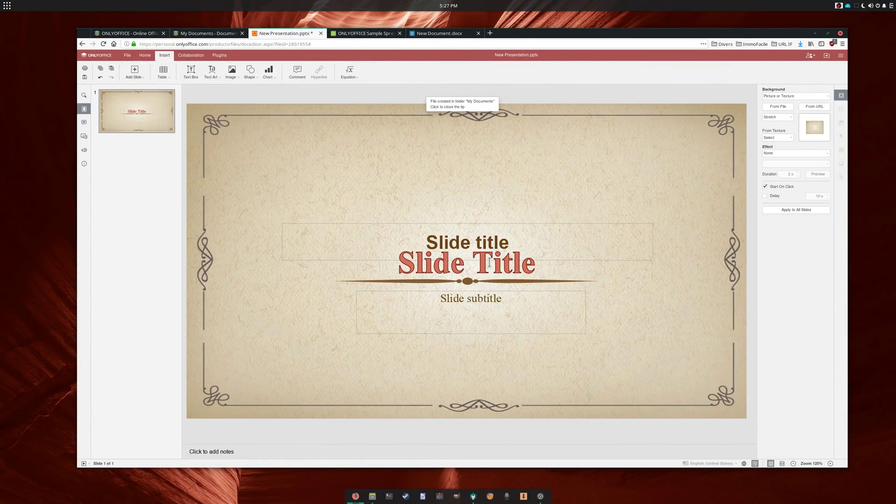
click(481, 263)
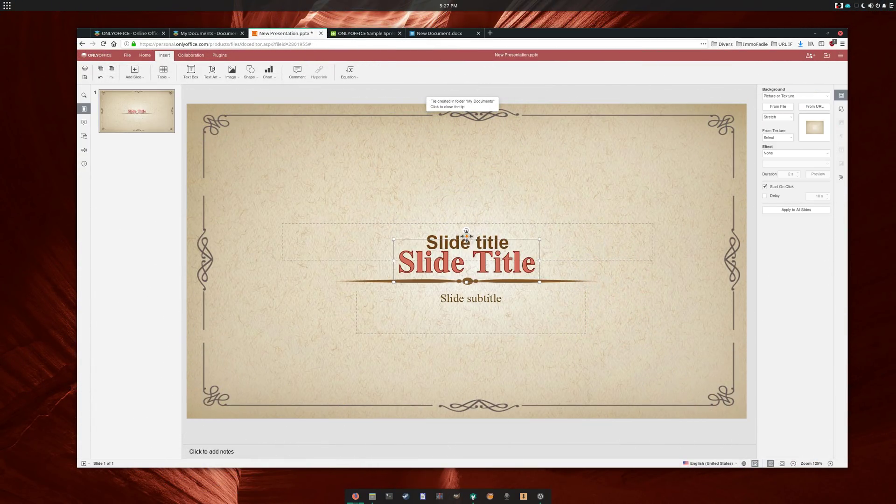
- Move the Slide Title art text upward, then choose Other account to connect another storage
drag(467, 236, 468, 218)
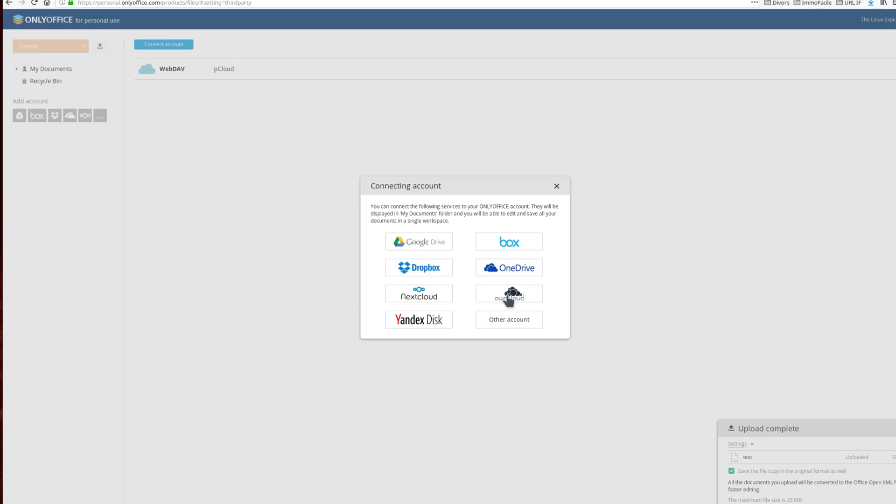
click(507, 322)
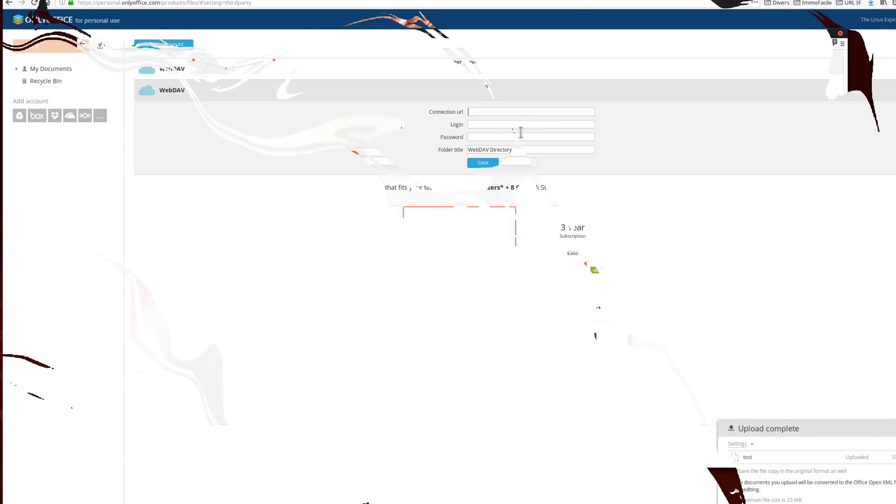
scroll(699, 240, down, 3)
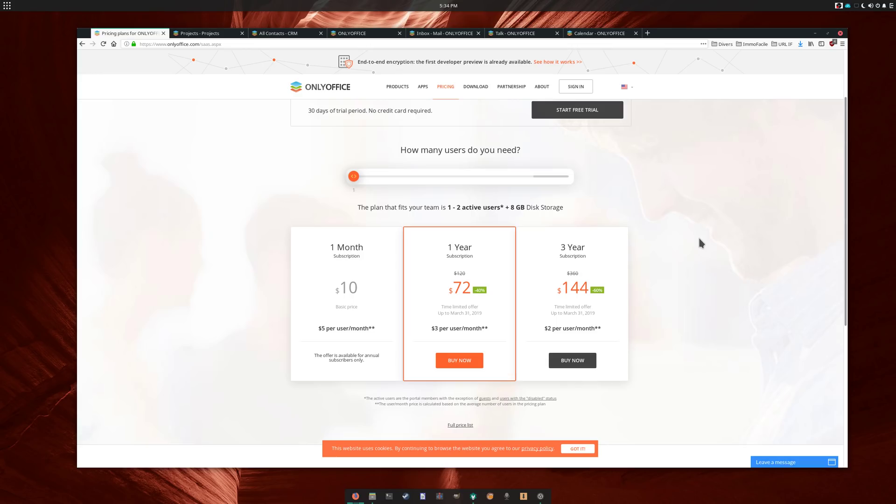
- Scroll the pricing page toward the FAQ and dismiss the cookie banner with GOT IT
scroll(697, 240, down, 2)
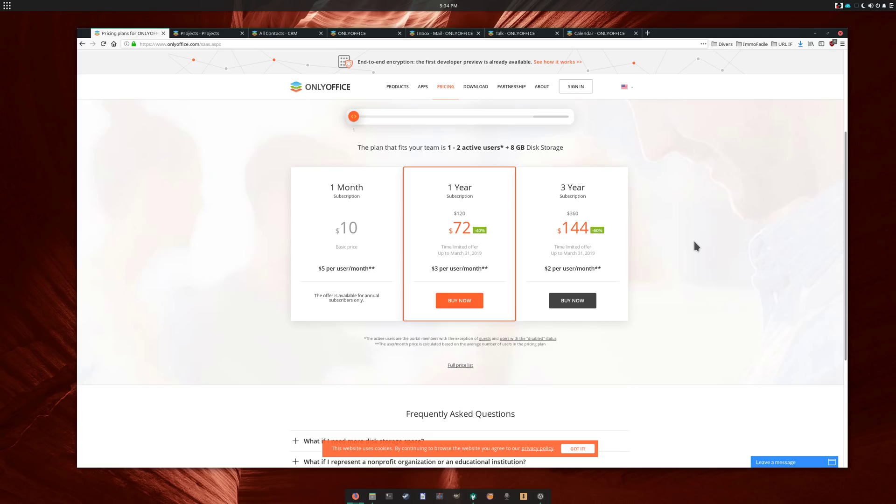
click(579, 449)
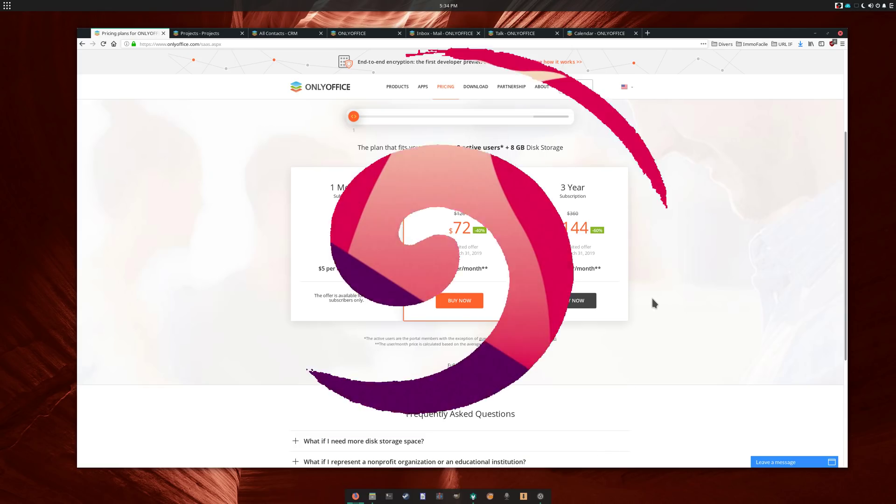